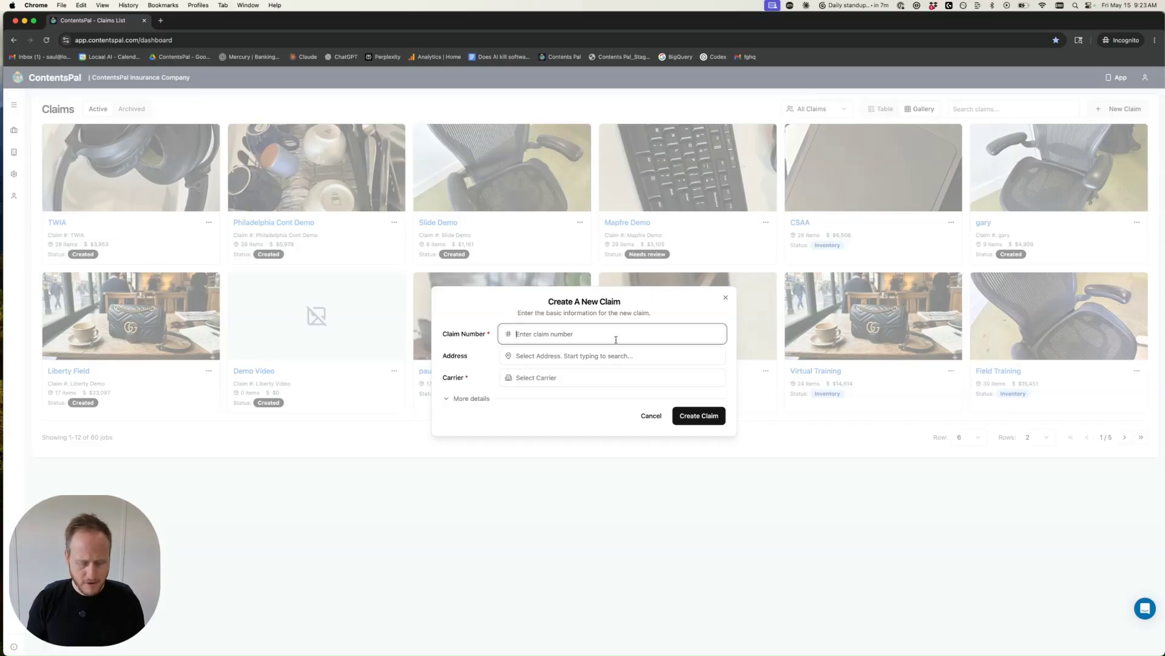
Step: Create a new claim with a claim number and Acadia Insurance Company as its carrier
{"action": "type", "text": "12345678"}
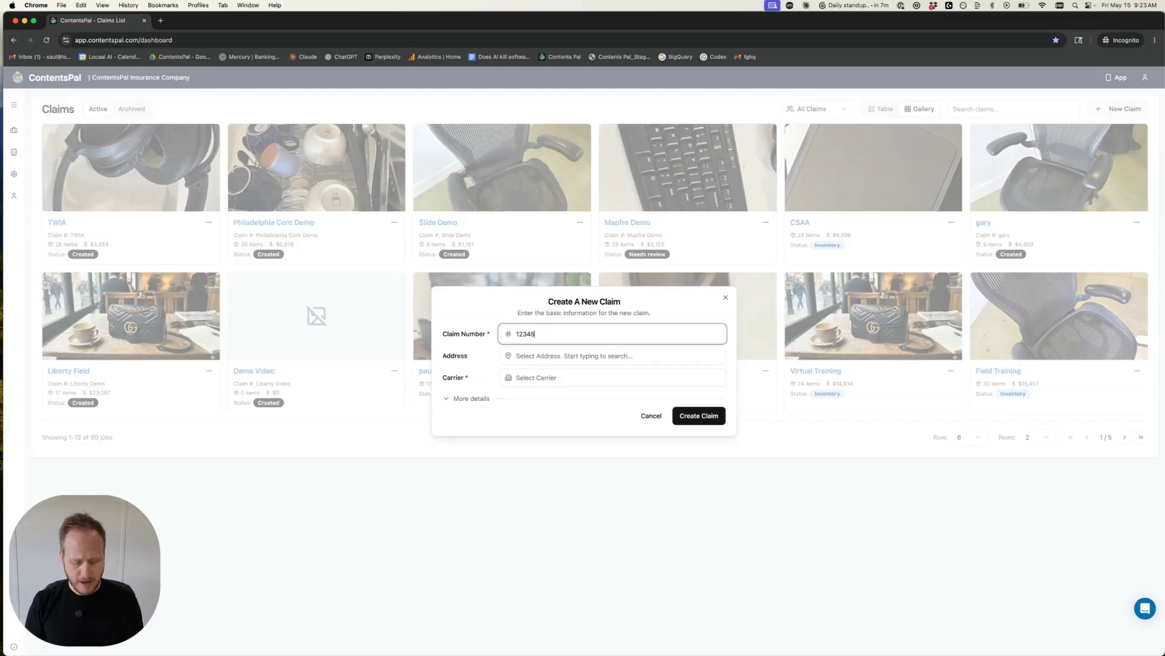
{"action": "left_click", "coordinate": [523, 375]}
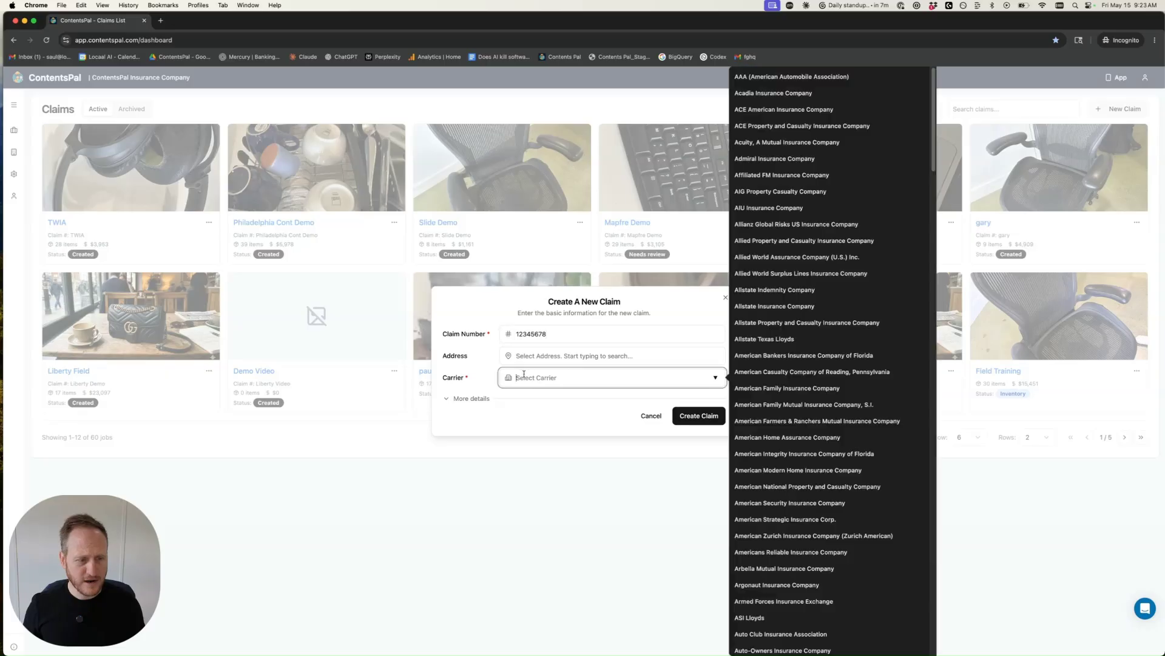
{"action": "left_click", "coordinate": [795, 94]}
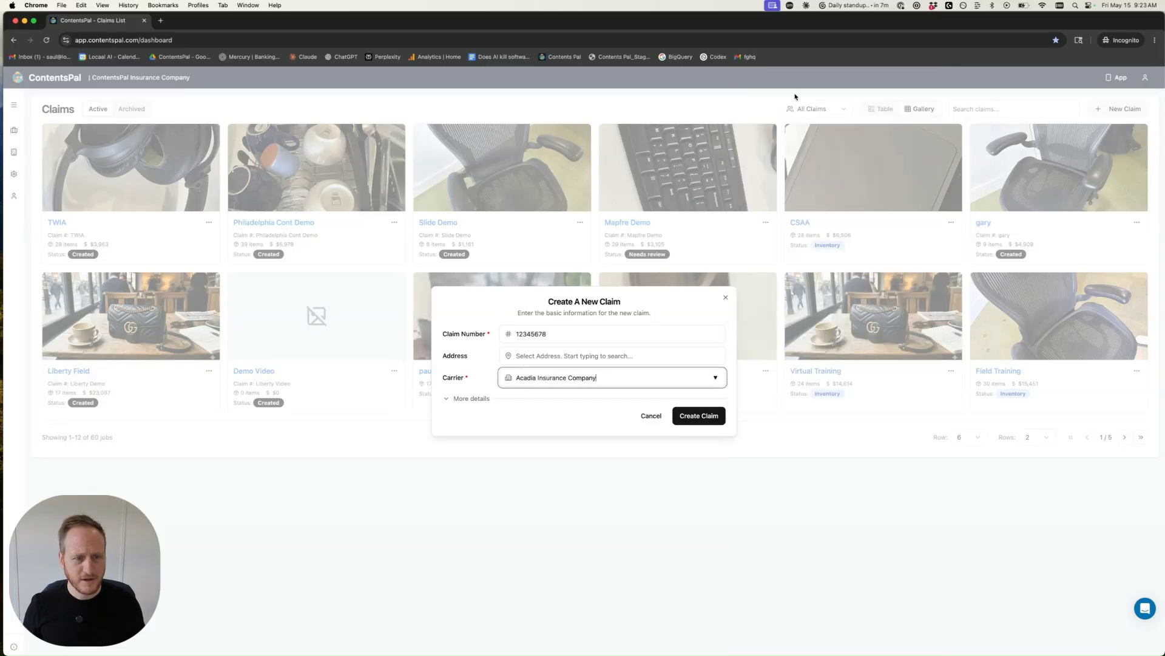
{"action": "left_click", "coordinate": [445, 398]}
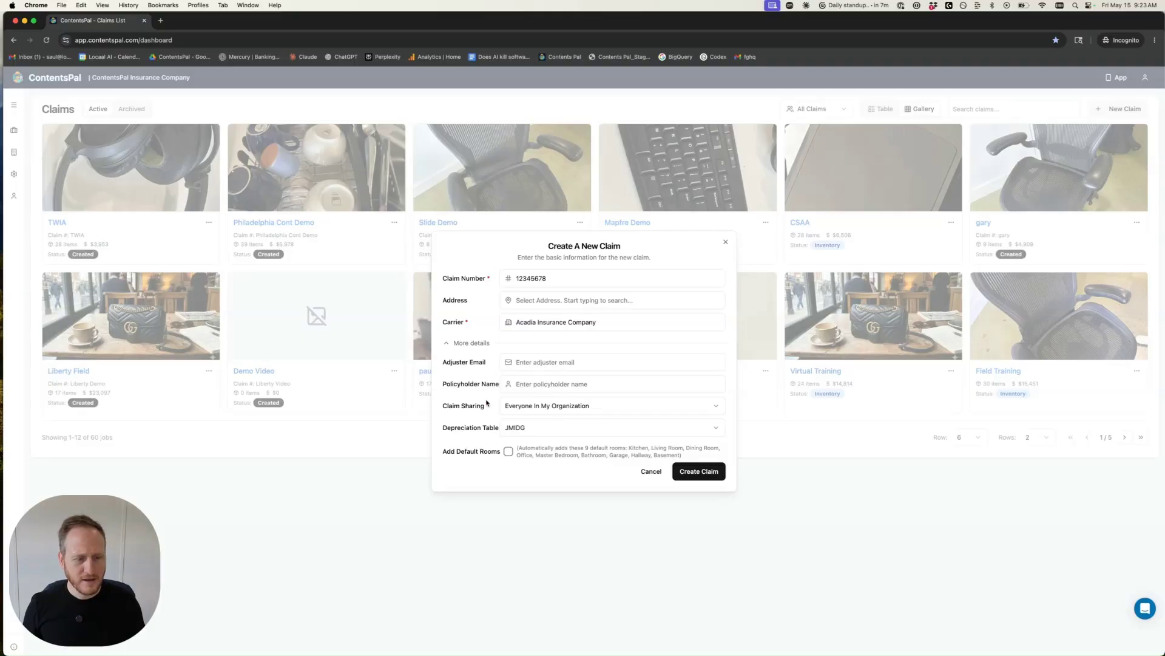
{"action": "left_click", "coordinate": [699, 472]}
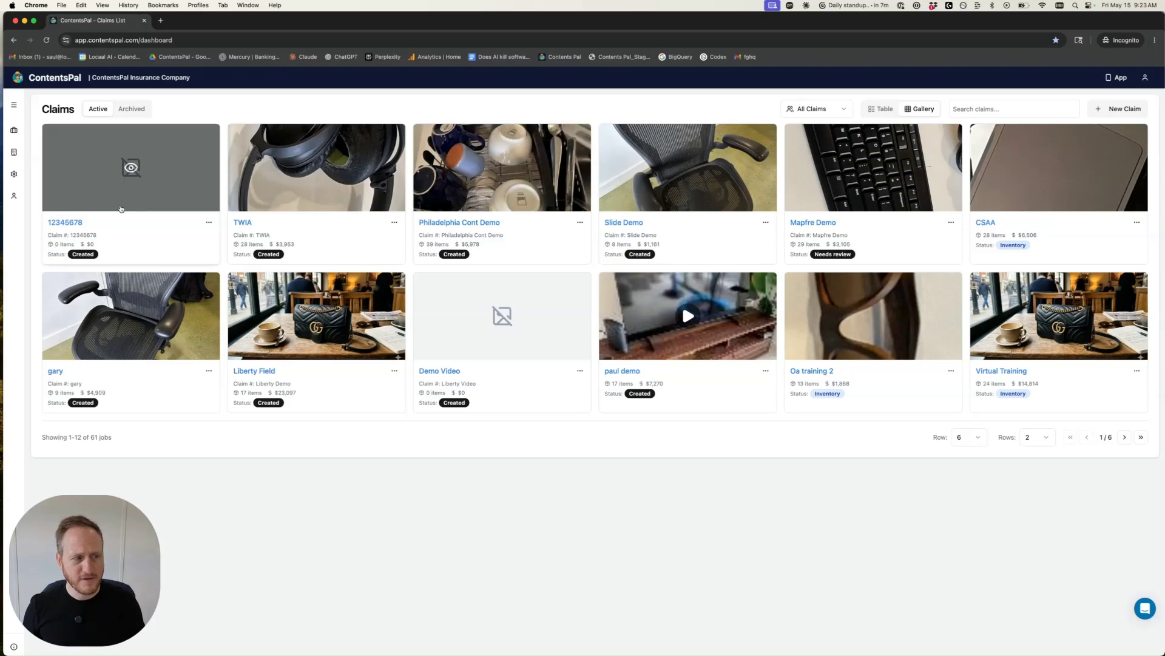
Step: Open the new claim, enable its policyholder review link, and copy the link
{"action": "left_click", "coordinate": [66, 223]}
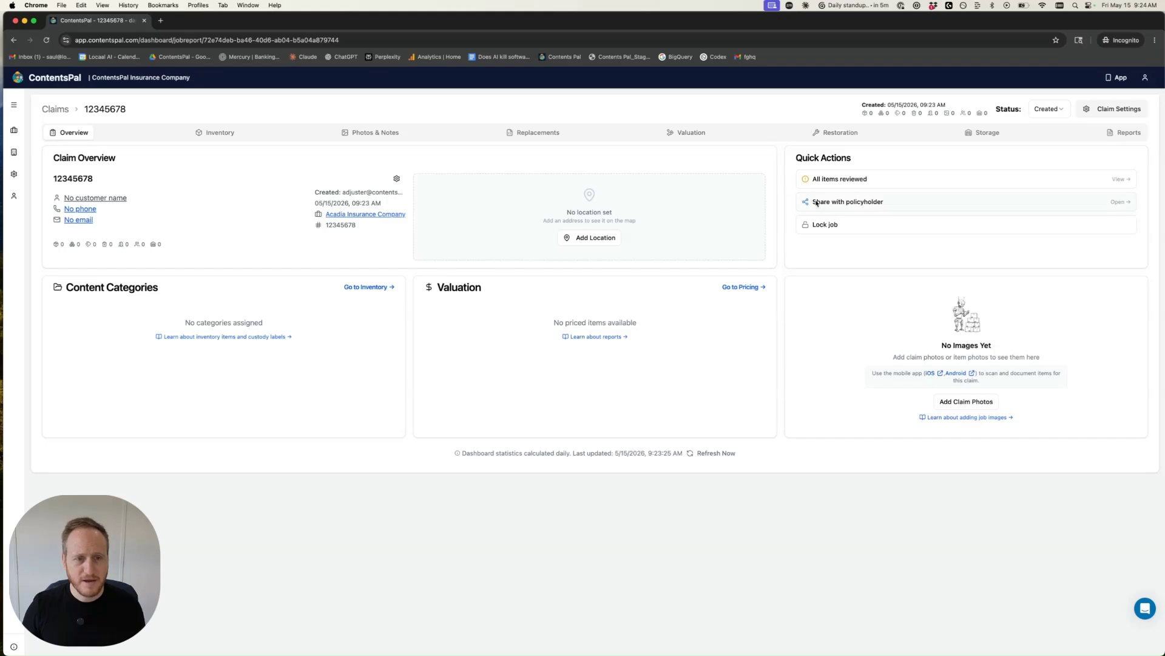
{"action": "left_click", "coordinate": [846, 203]}
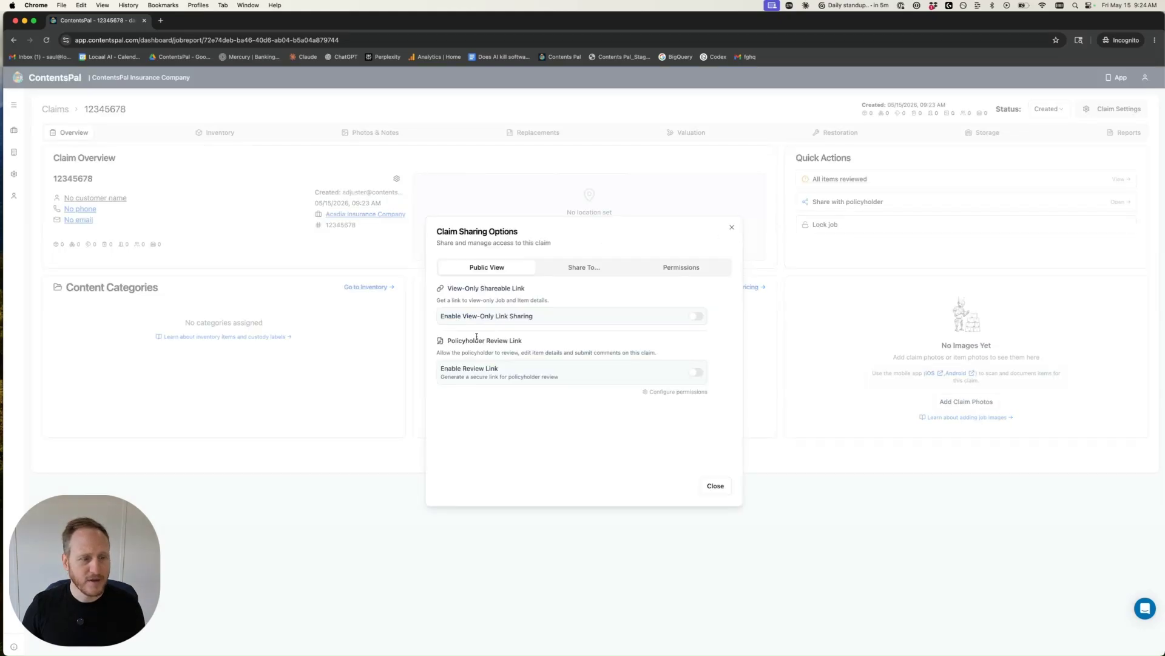
{"action": "left_click", "coordinate": [696, 372]}
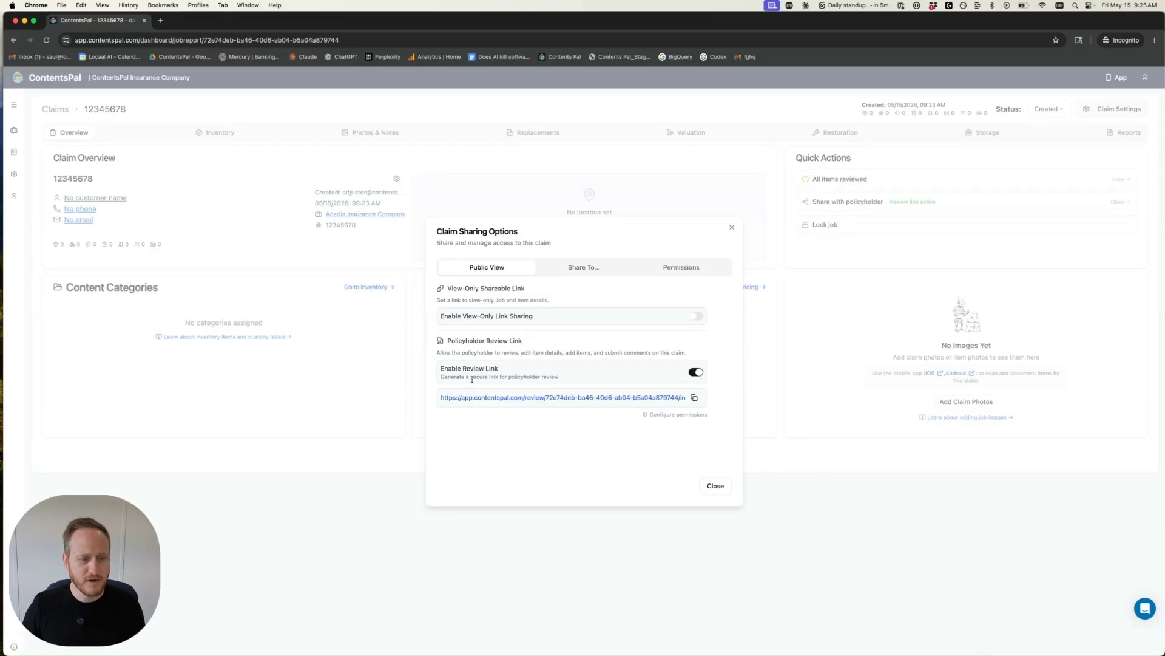
{"action": "left_click", "coordinate": [695, 398]}
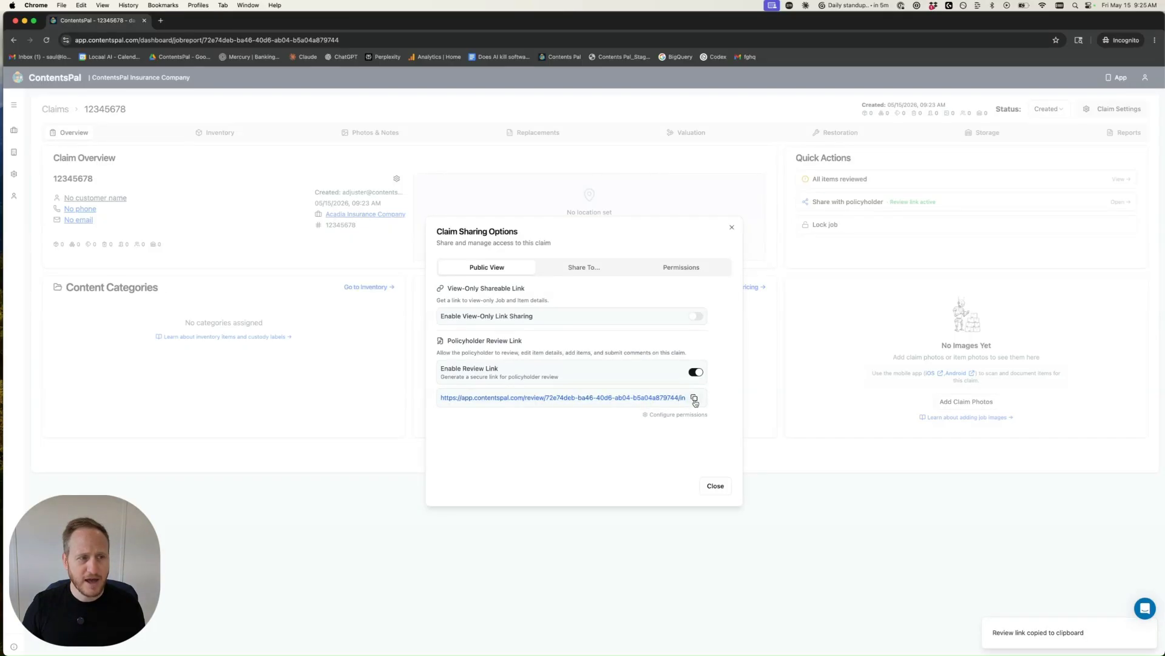
Step: Open the copied review link in a new incognito tab
{"action": "left_click", "coordinate": [161, 20]}
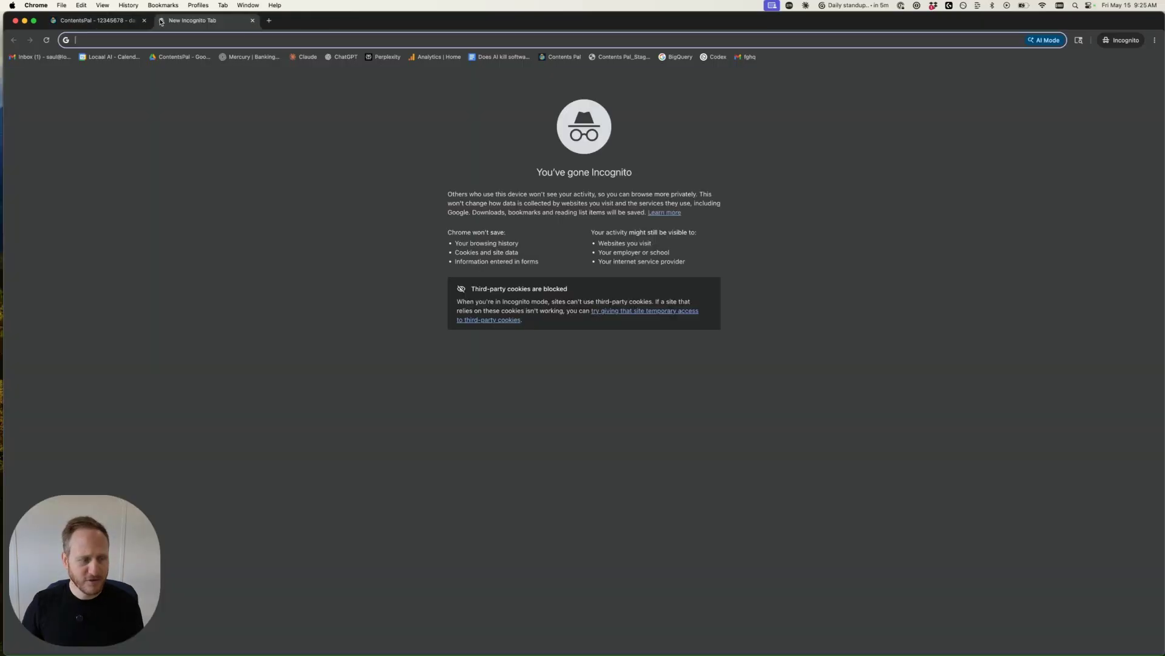
{"action": "key", "text": "super+v"}
{"action": "key", "text": "Return"}
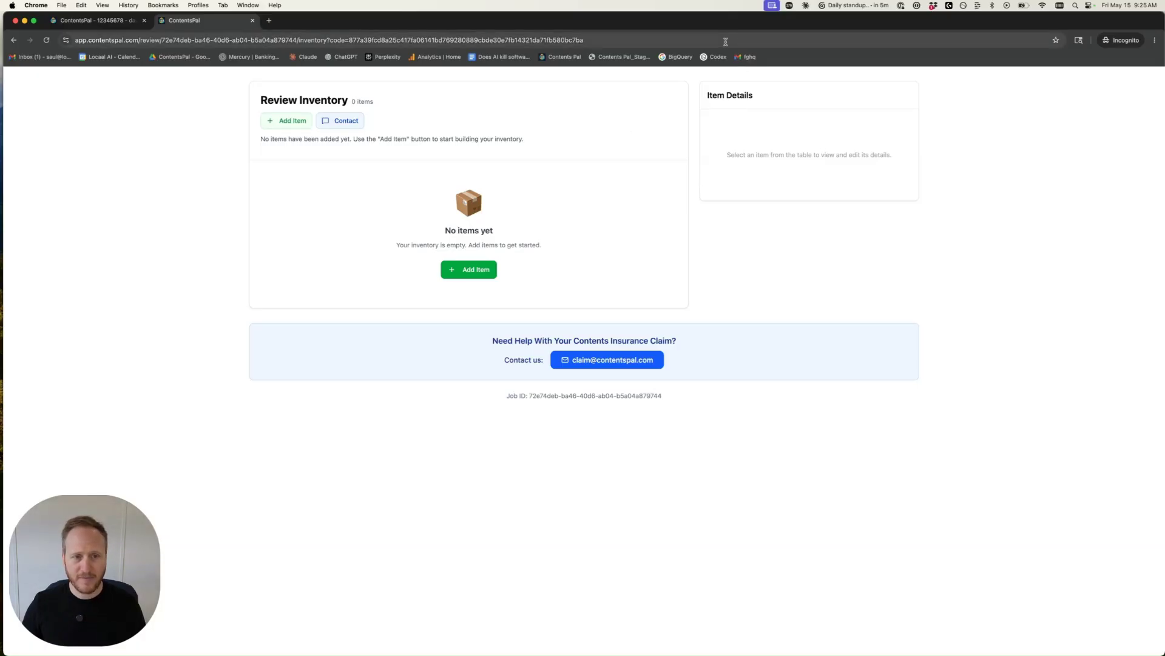
Step: Return to the claim's tab and resize the browser window beside the phone's review page
{"action": "key", "text": "ctrl+shift+Tab"}
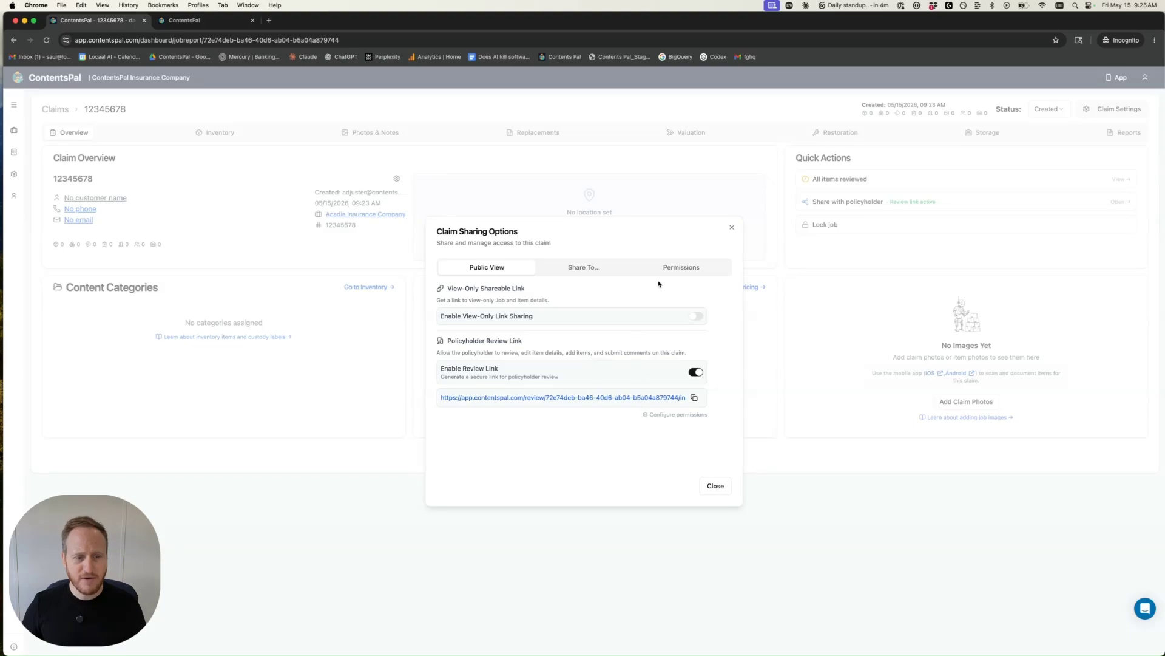
{"action": "left_click", "coordinate": [683, 266]}
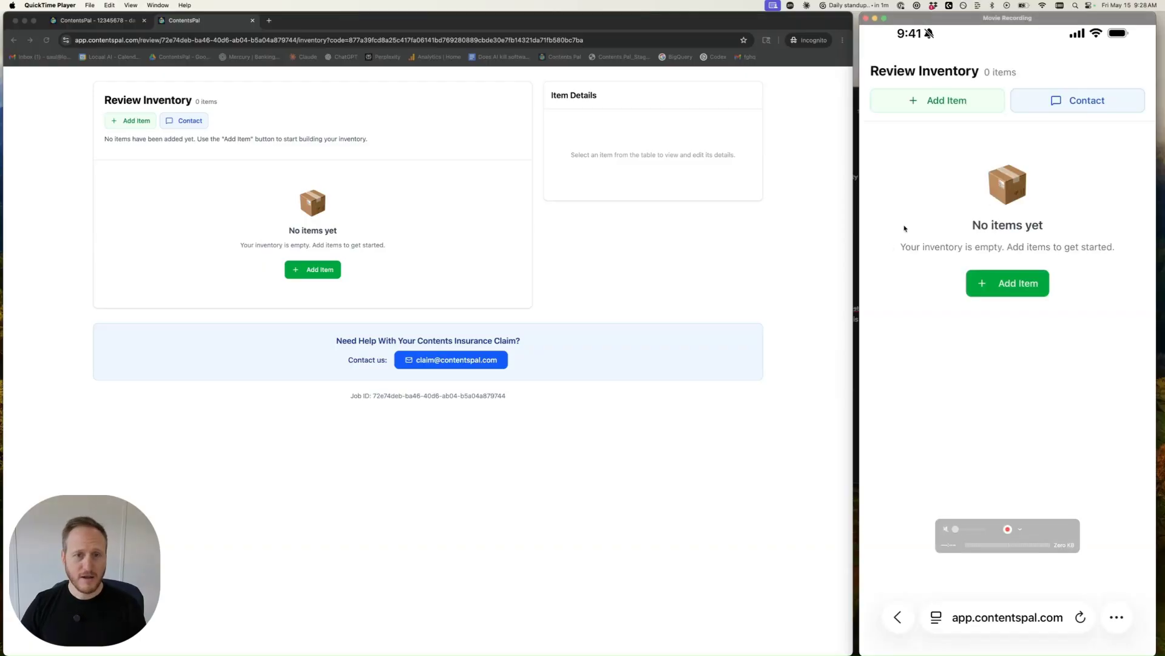
{"action": "left_click", "coordinate": [828, 206]}
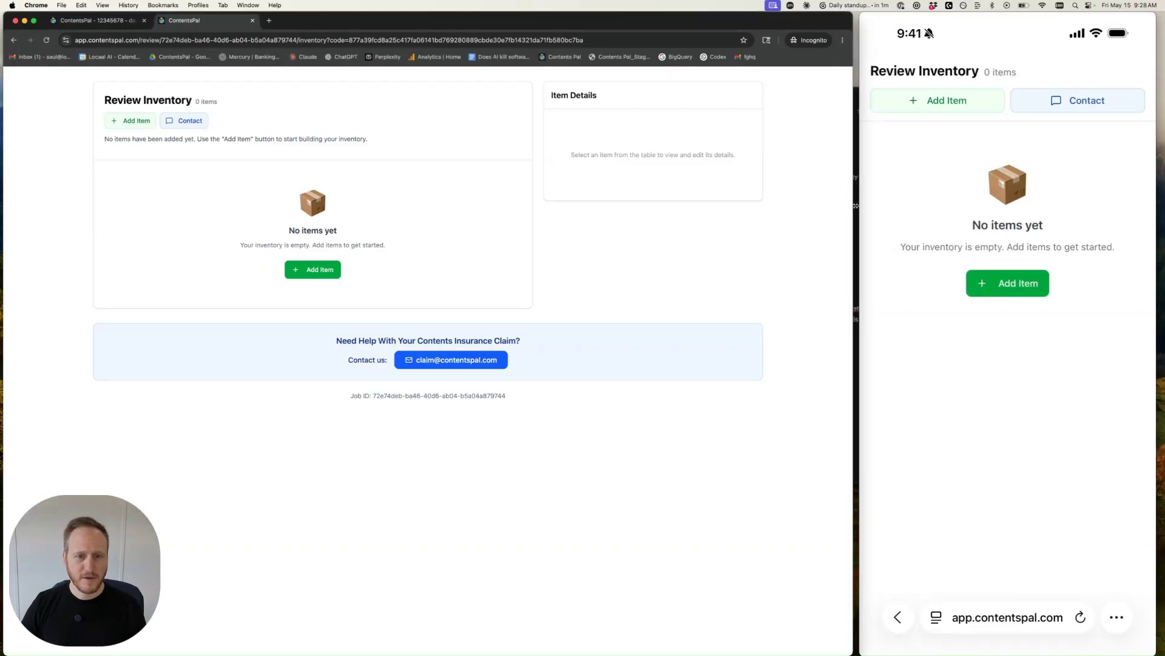
{"action": "left_click_drag", "start_coordinate": [855, 206], "coordinate": [860, 206]}
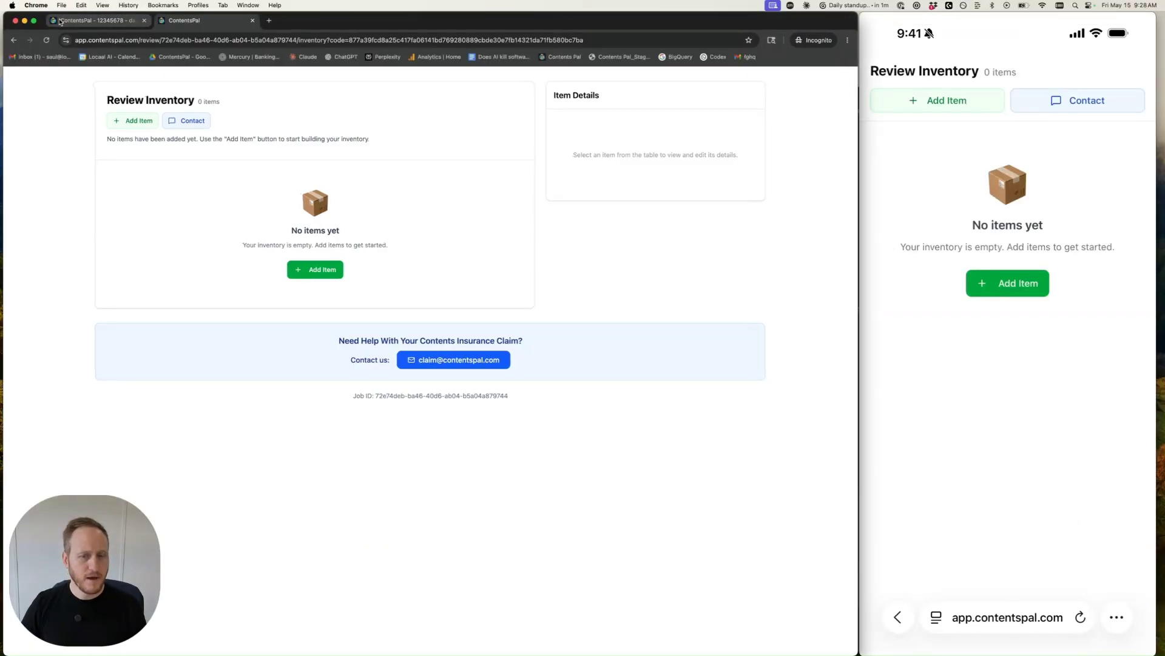
{"action": "left_click", "coordinate": [60, 21]}
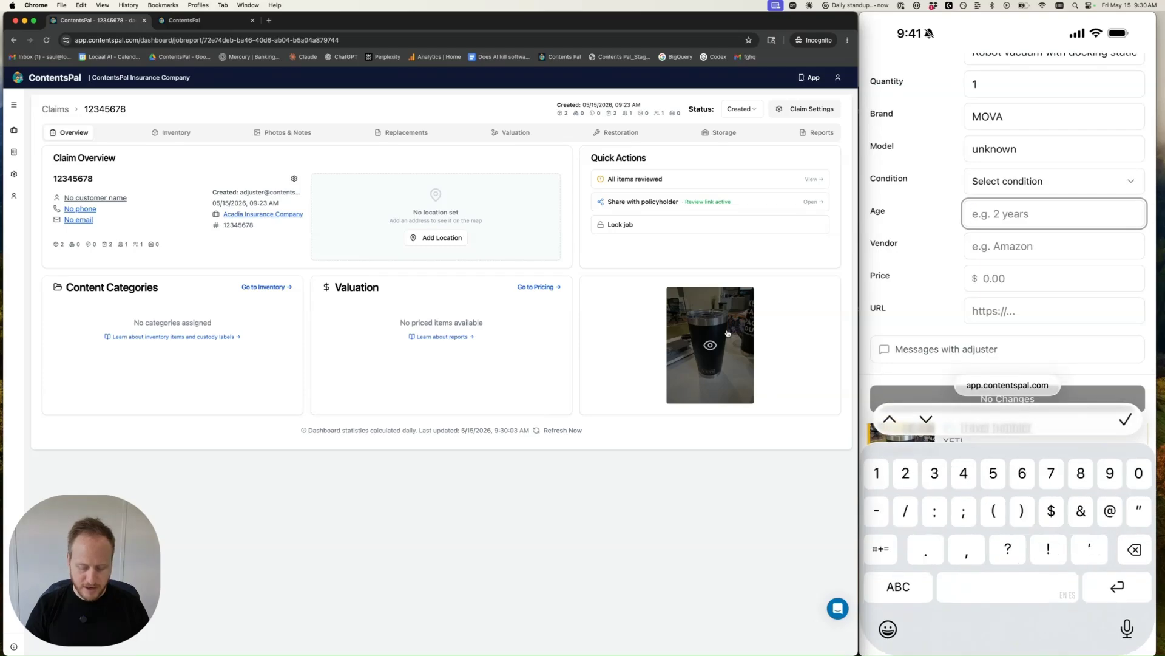
Step: On the phone review form, set the robot vacuum's age to 1 and price to 700, then submit
{"action": "type", "text": "1"}
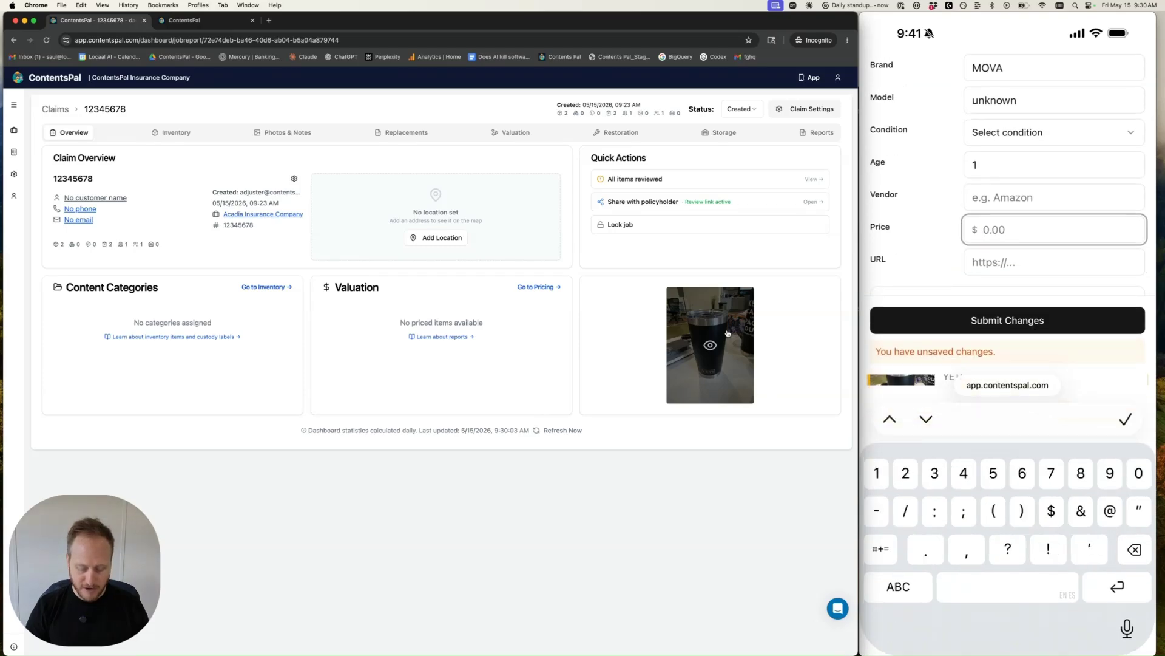
{"action": "type", "text": "70"}
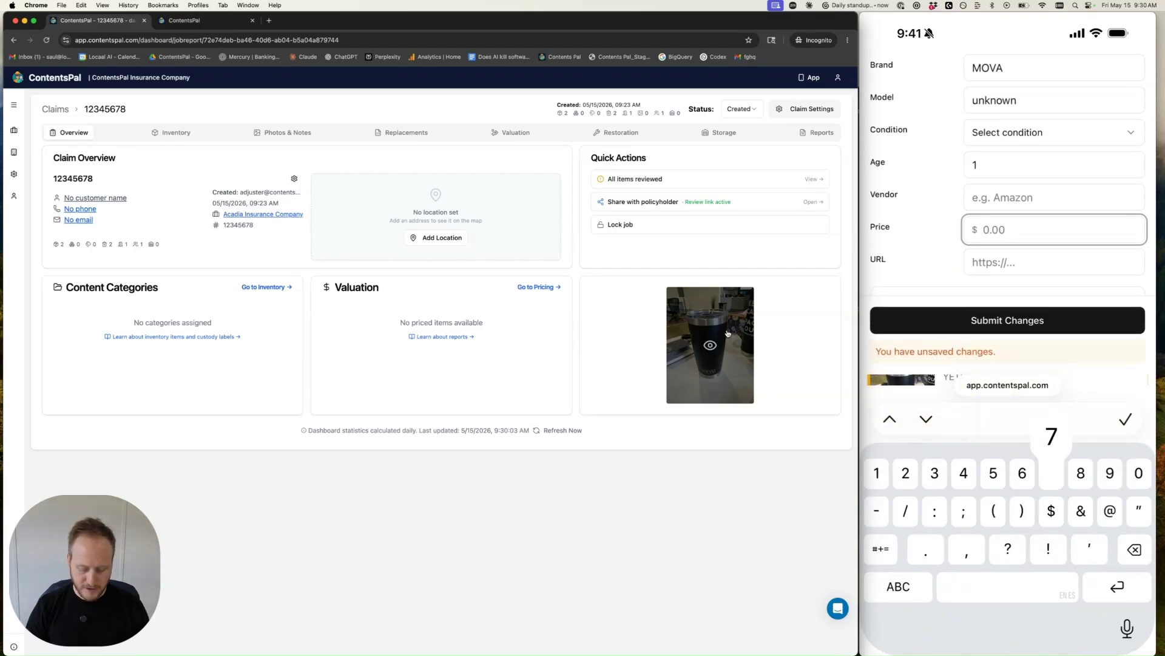
{"action": "type", "text": "0"}
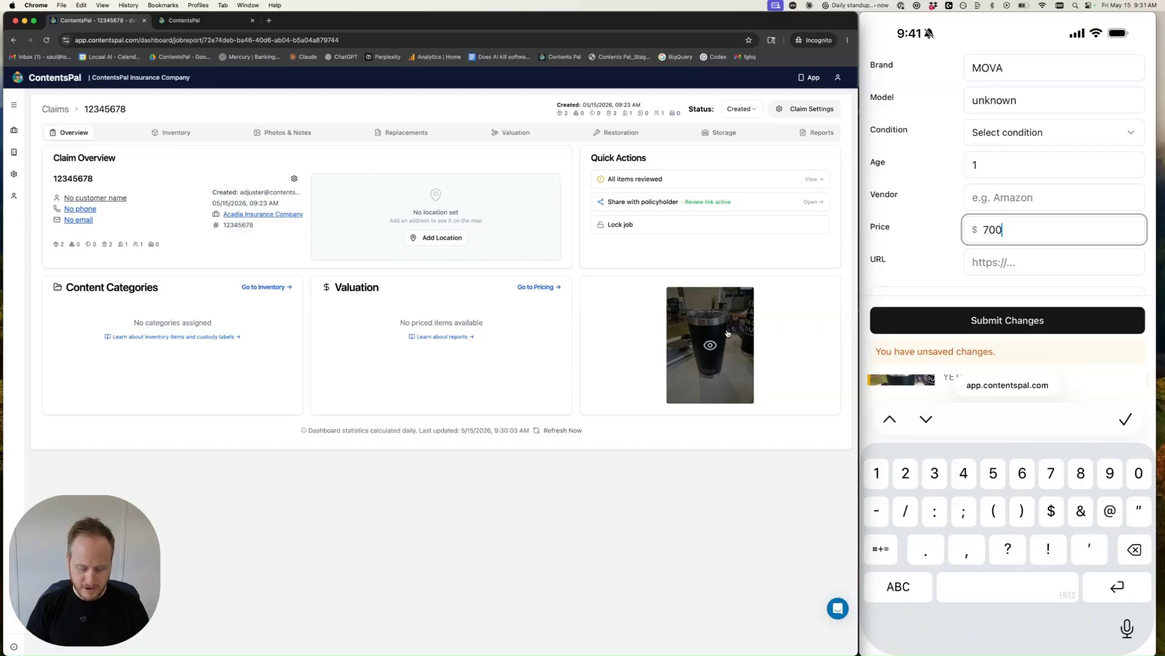
{"action": "key", "text": "Return"}
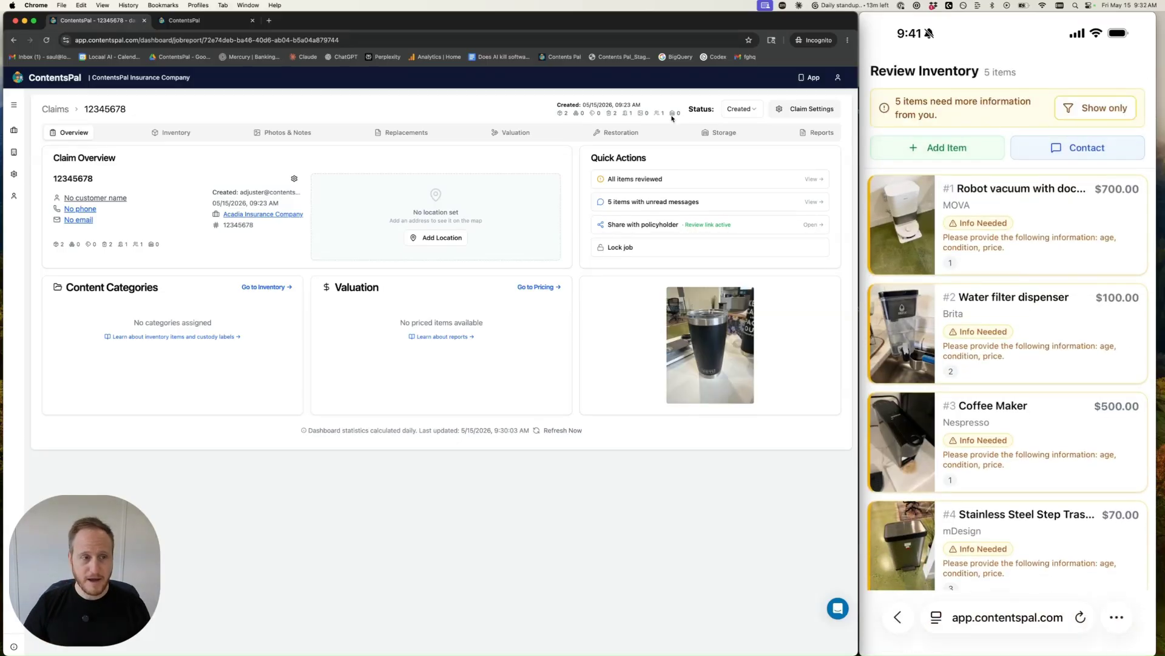
Step: Widen the browser window and open the claim's Inventory tab
{"action": "left_click", "coordinate": [698, 40]}
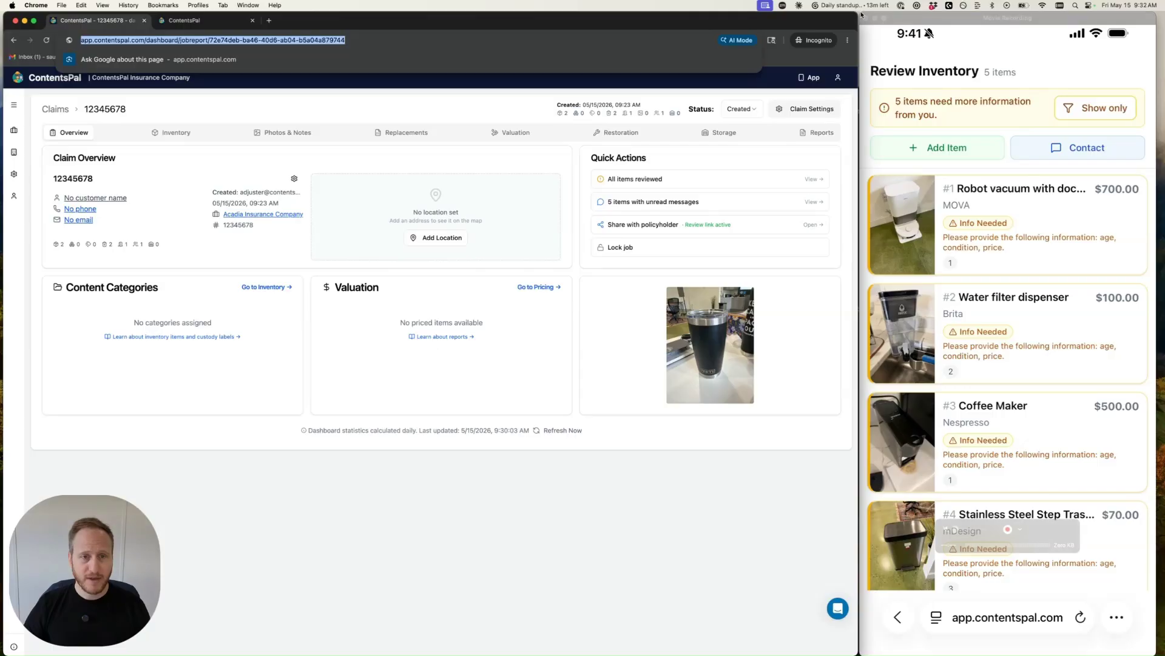
{"action": "left_click_drag", "start_coordinate": [859, 21], "coordinate": [1162, 25]}
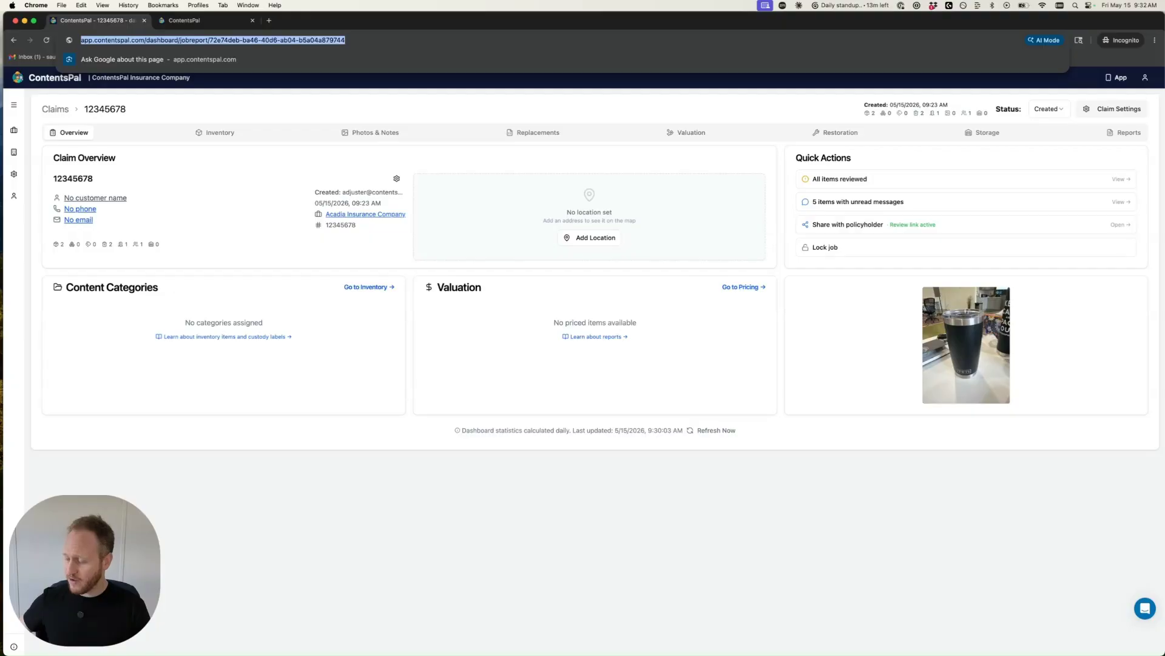
{"action": "left_click", "coordinate": [217, 133]}
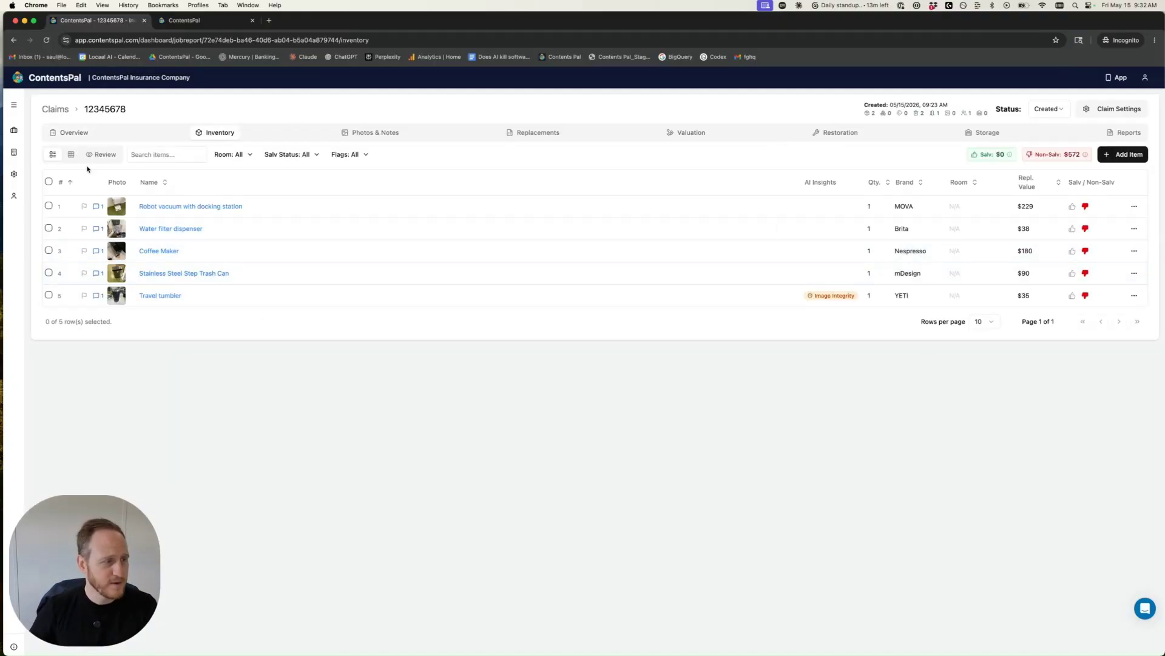
Step: Switch the inventory to gallery view and open Review mode for the items
{"action": "left_click", "coordinate": [71, 155]}
{"action": "left_click", "coordinate": [53, 155]}
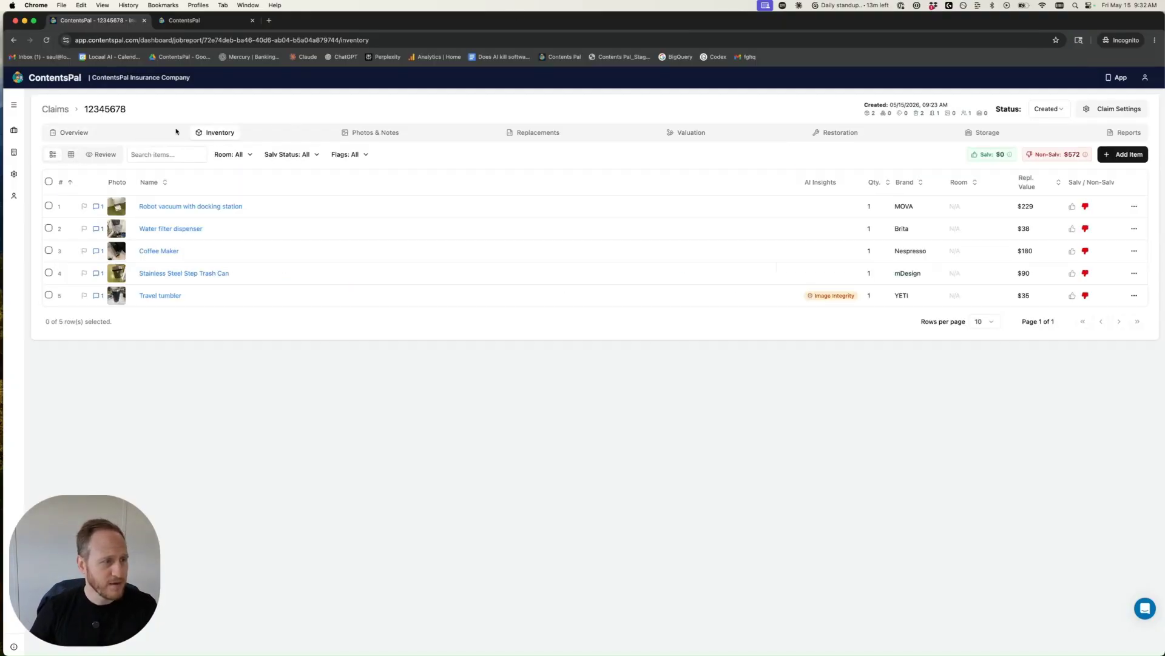
{"action": "left_click", "coordinate": [71, 154]}
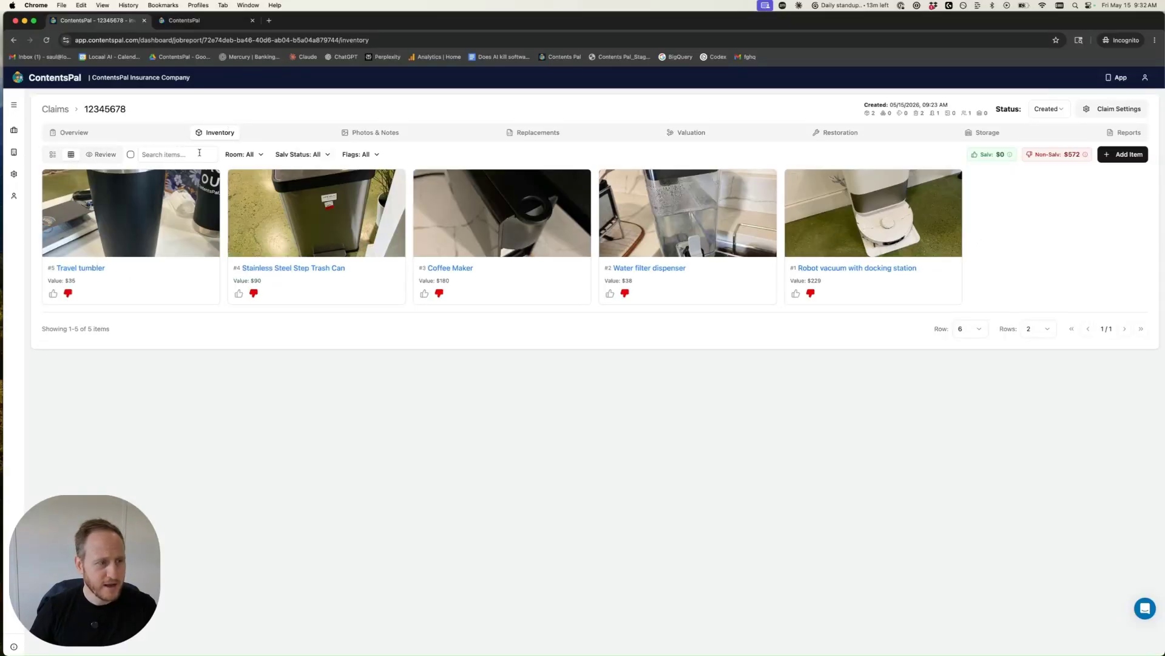
{"action": "left_click", "coordinate": [119, 155]}
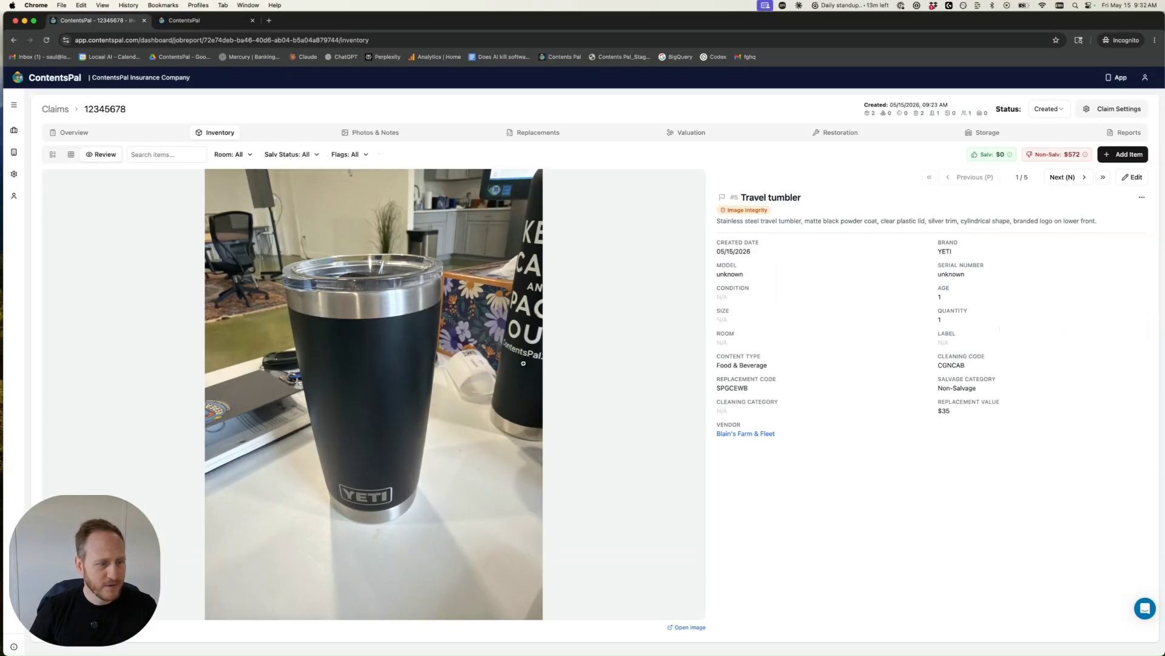
Step: Browse the Photos & Notes and Replacements tabs and examine the travel tumbler's replacement options
{"action": "left_click", "coordinate": [380, 133]}
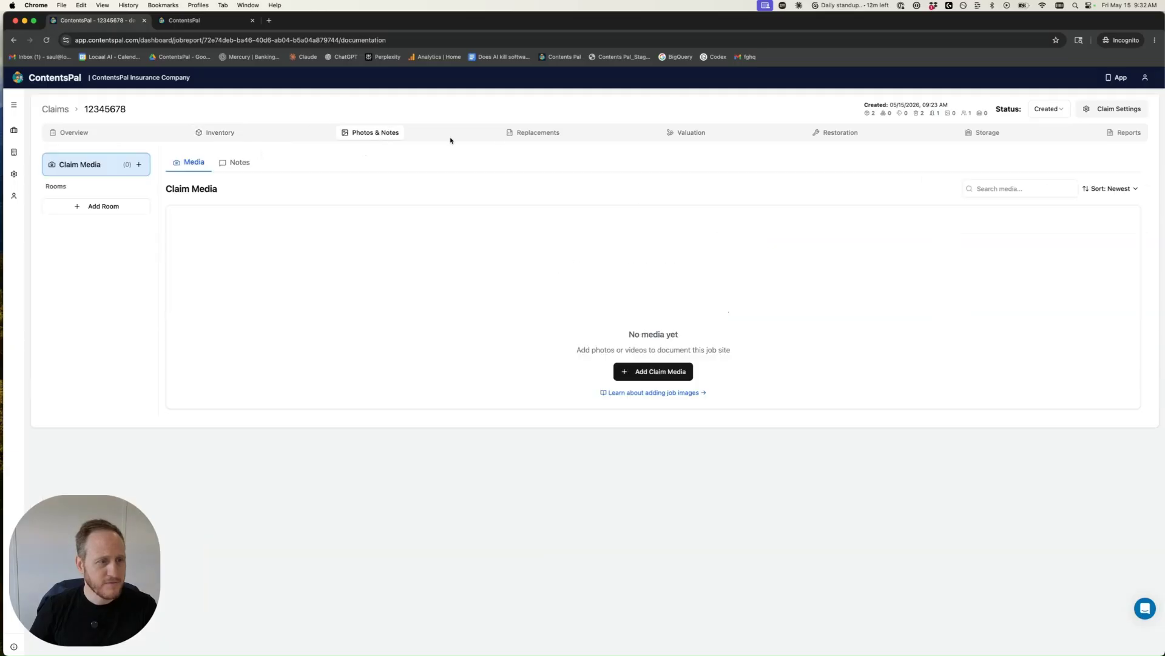
{"action": "left_click", "coordinate": [532, 133]}
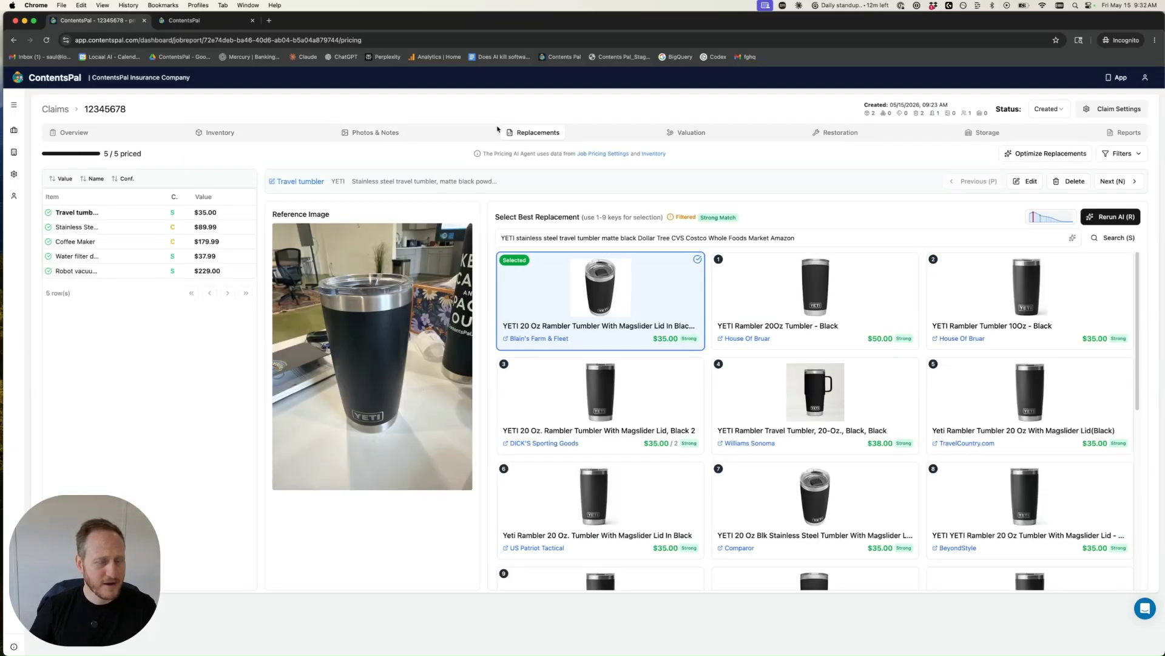
{"action": "left_click", "coordinate": [365, 133]}
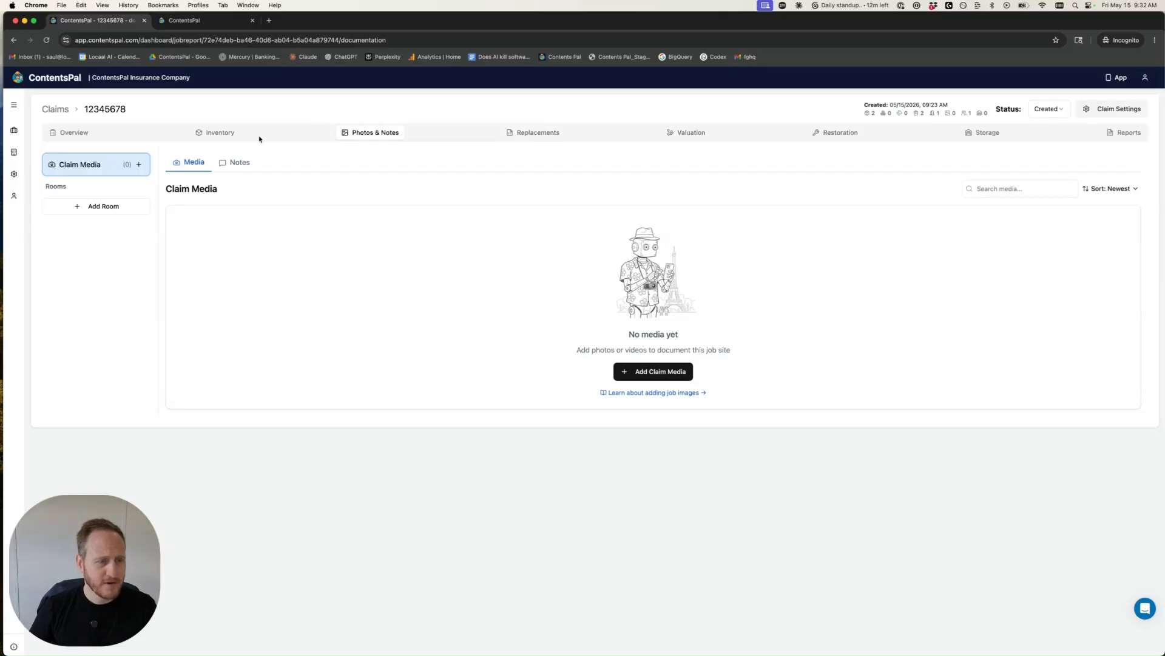
{"action": "left_click", "coordinate": [521, 134]}
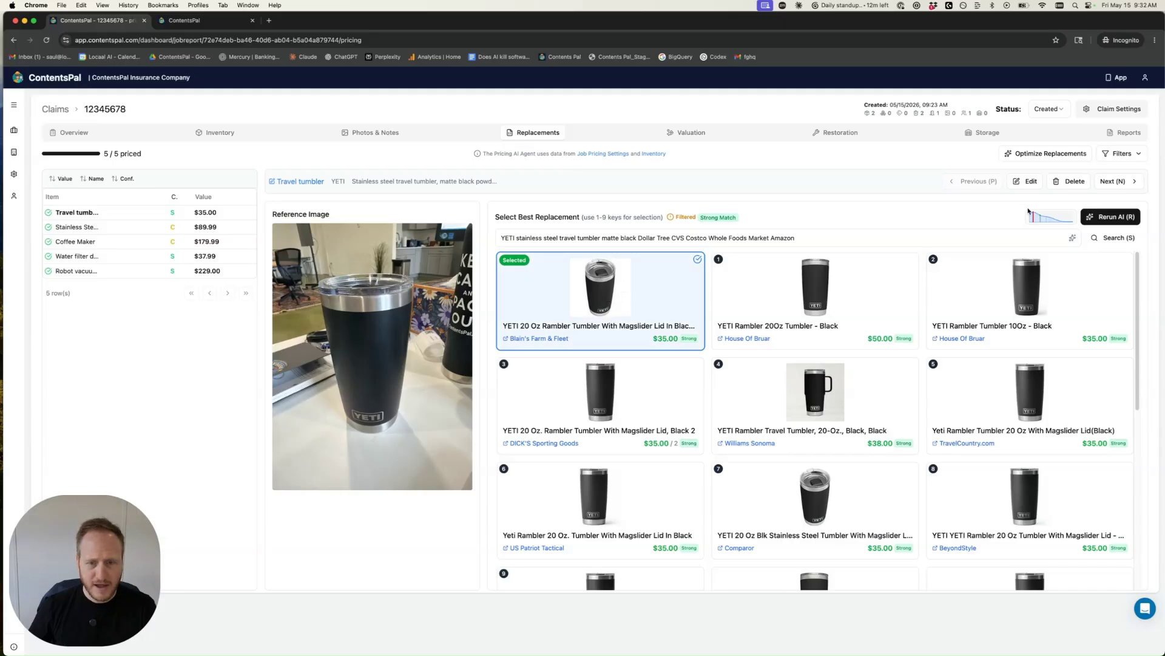
{"action": "mouse_move", "coordinate": [1032, 217]}
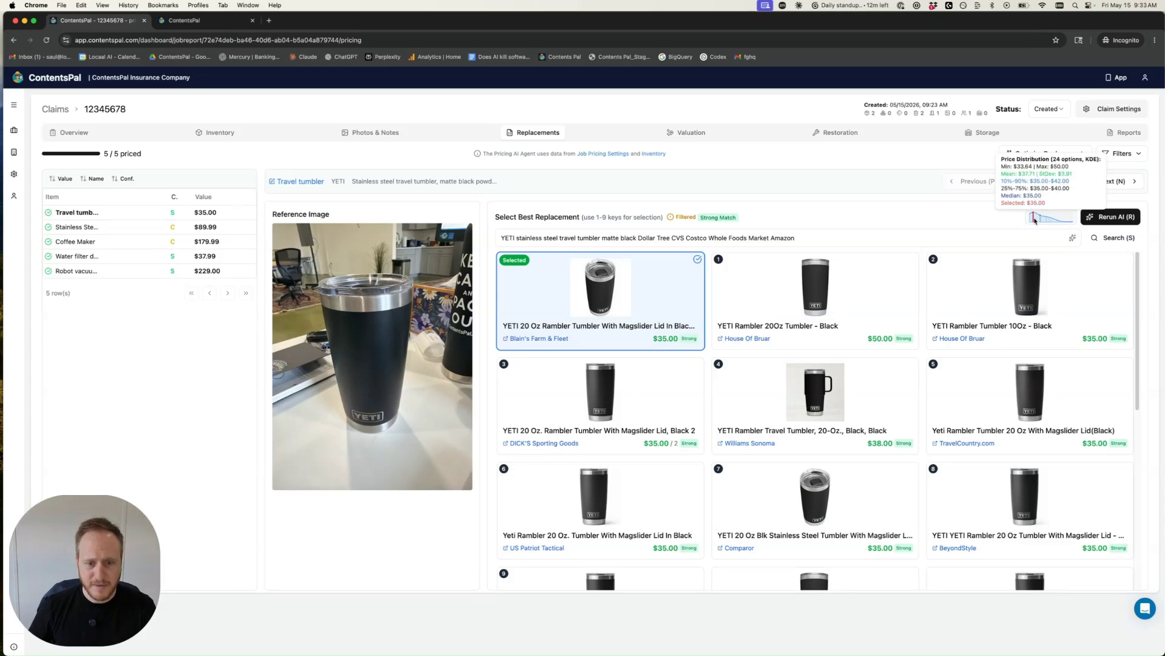
{"action": "scroll", "coordinate": [838, 392], "scroll_direction": "down", "scroll_amount": 5}
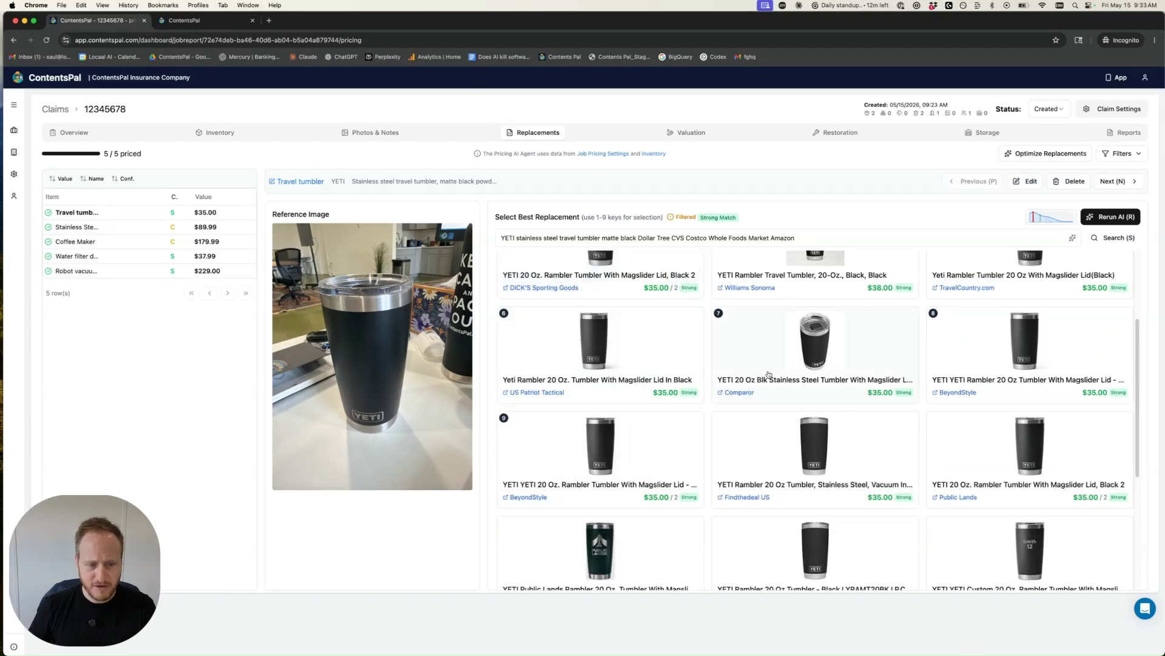
{"action": "scroll", "coordinate": [838, 395], "scroll_direction": "up", "scroll_amount": 10}
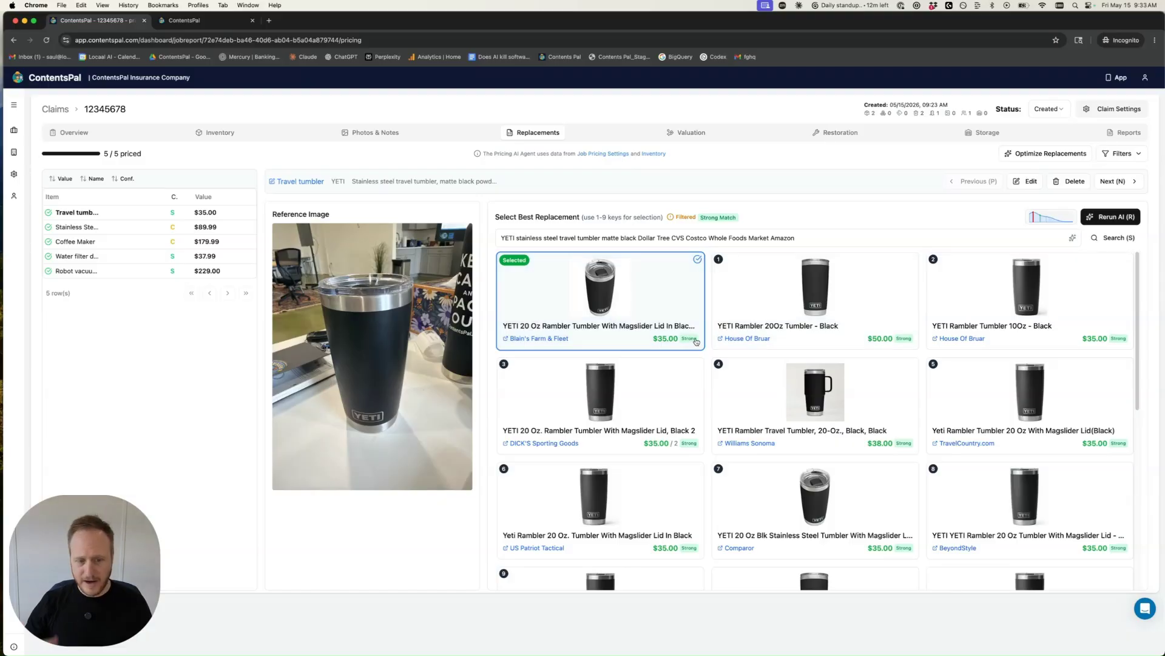
Step: Open the Optimize Replacements strategy options for the items and close them without applying
{"action": "left_click", "coordinate": [1117, 182]}
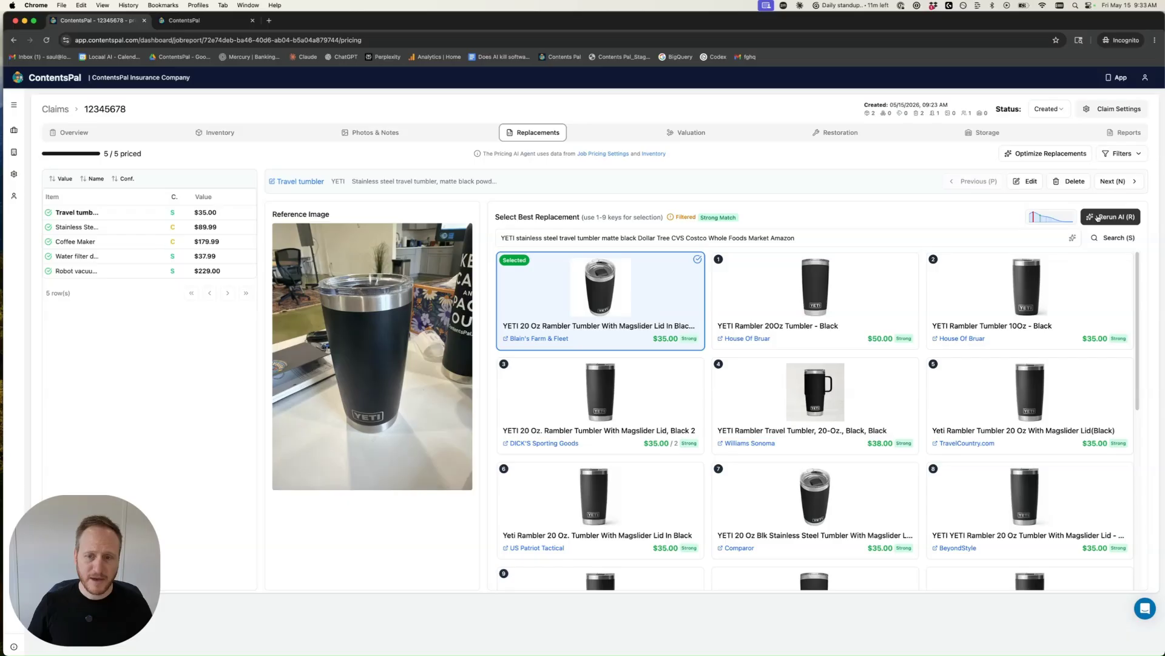
{"action": "left_click", "coordinate": [942, 240]}
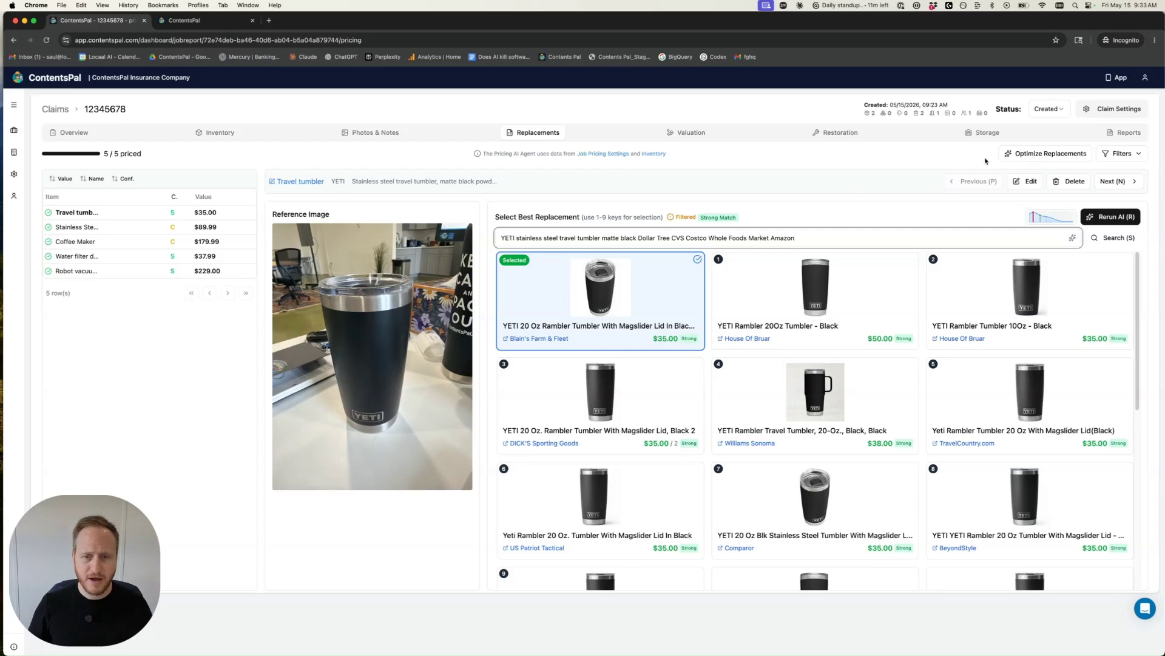
{"action": "left_click", "coordinate": [1007, 155]}
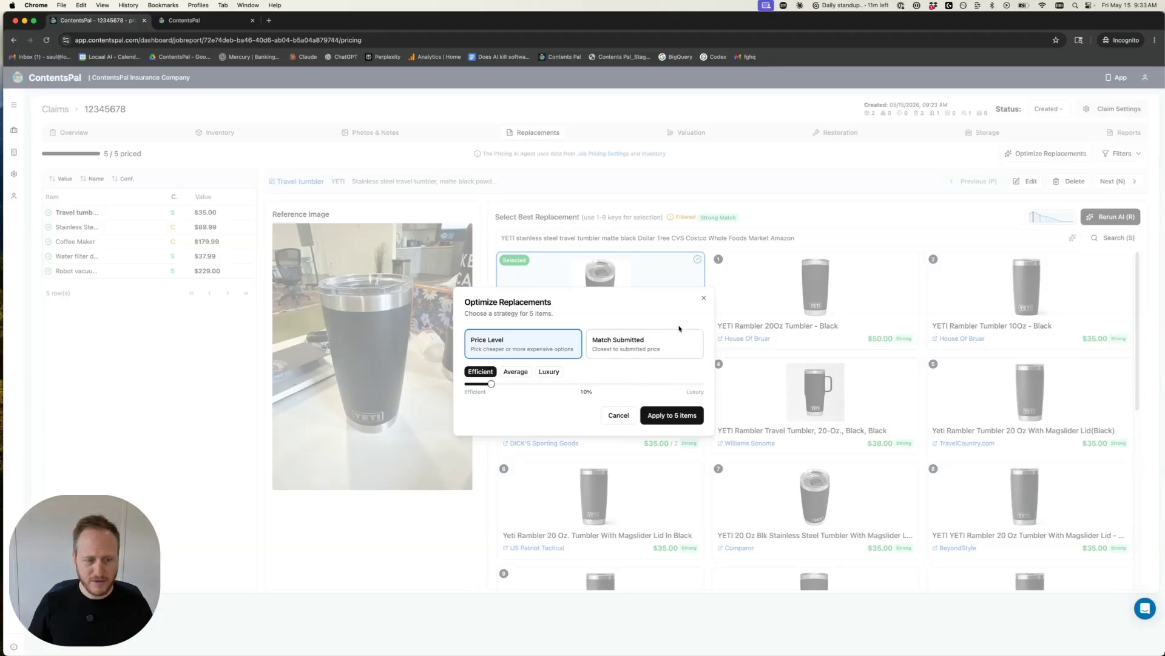
{"action": "left_click", "coordinate": [705, 297]}
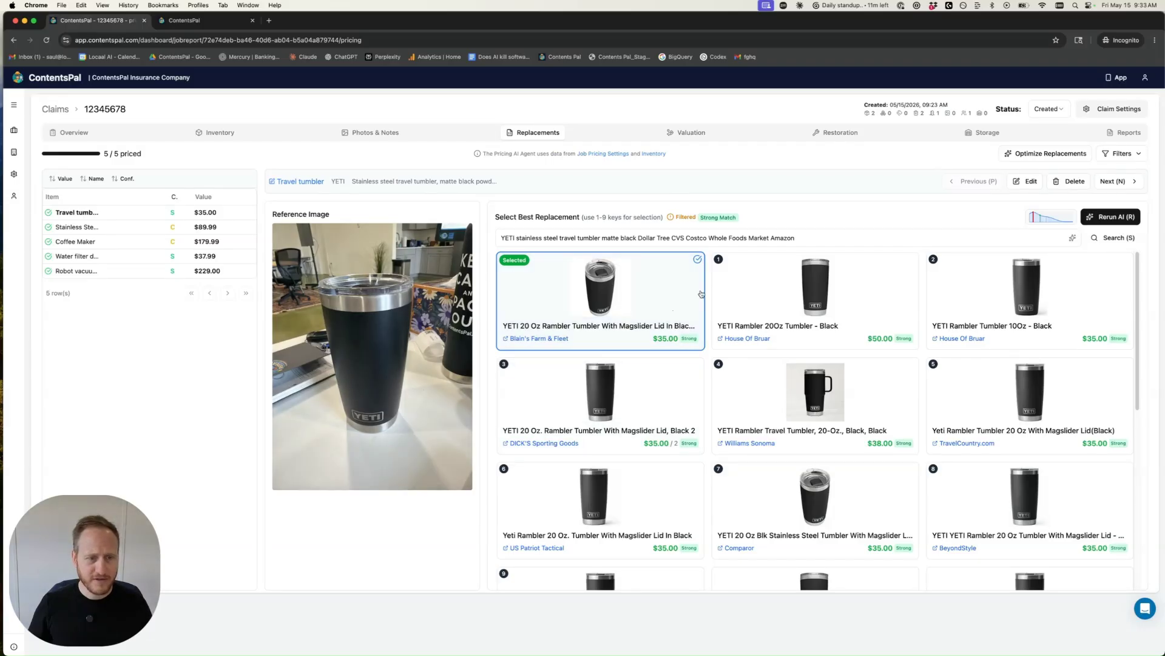
Step: Open the Valuation tab with its filters shown and preview the robot vacuum's photo
{"action": "left_click", "coordinate": [693, 133]}
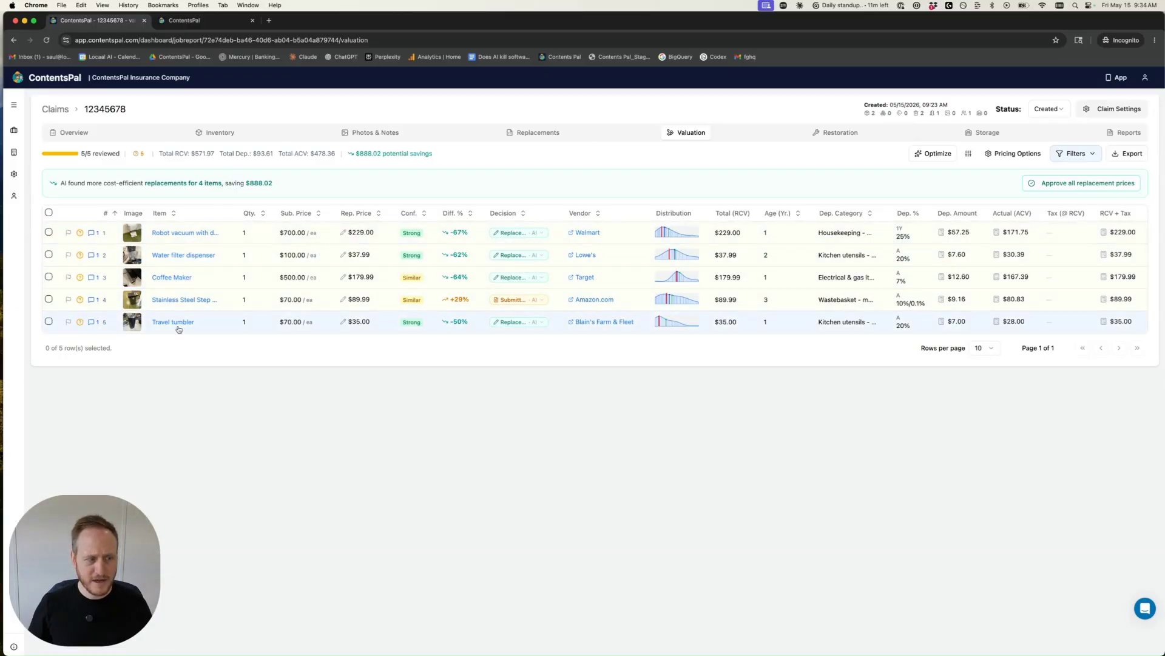
{"action": "left_click", "coordinate": [1057, 158]}
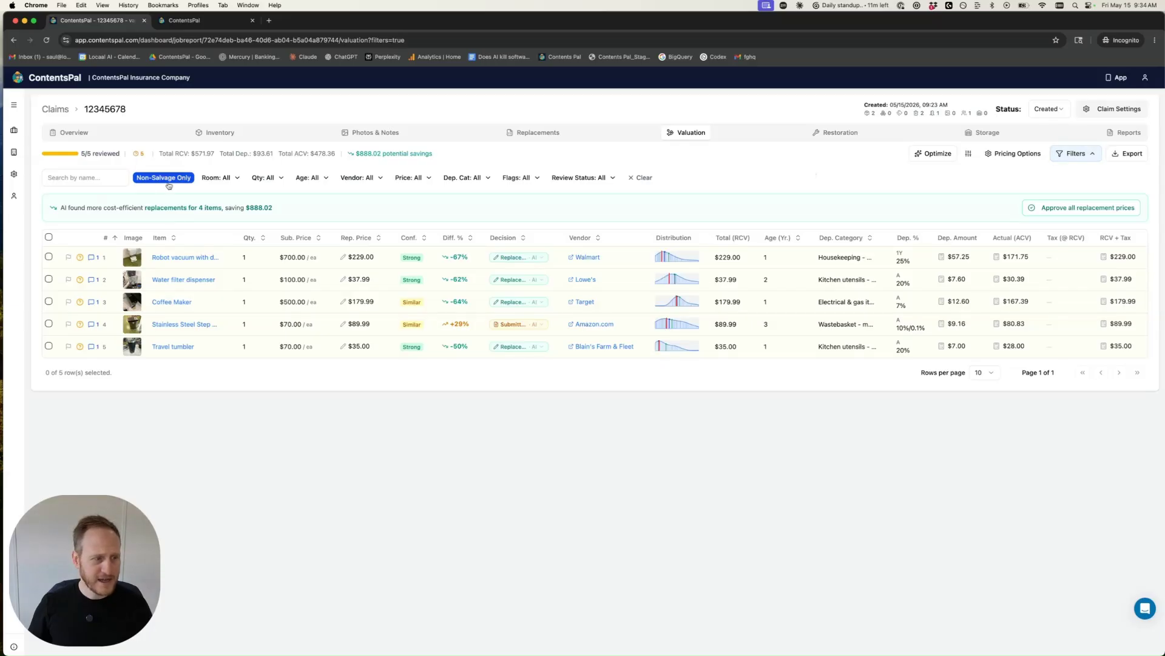
{"action": "left_click", "coordinate": [132, 257]}
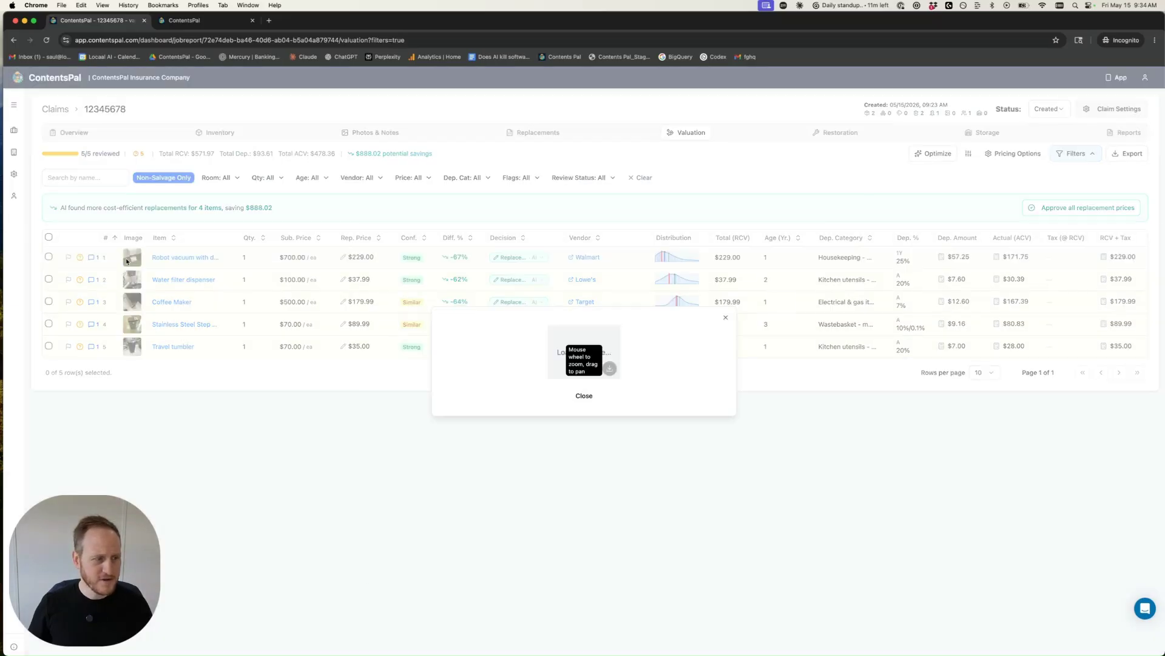
{"action": "left_click", "coordinate": [160, 302]}
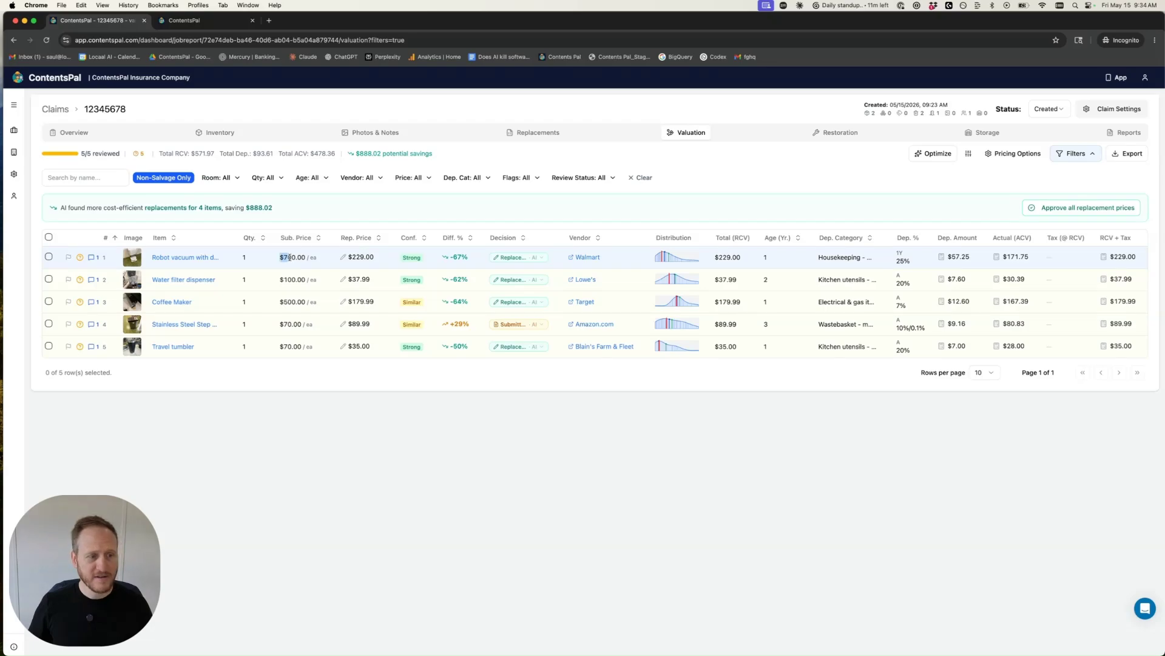
Step: Examine the robot vacuum's submitted price and its replacement options list
{"action": "left_click_drag", "start_coordinate": [280, 257], "coordinate": [304, 258]}
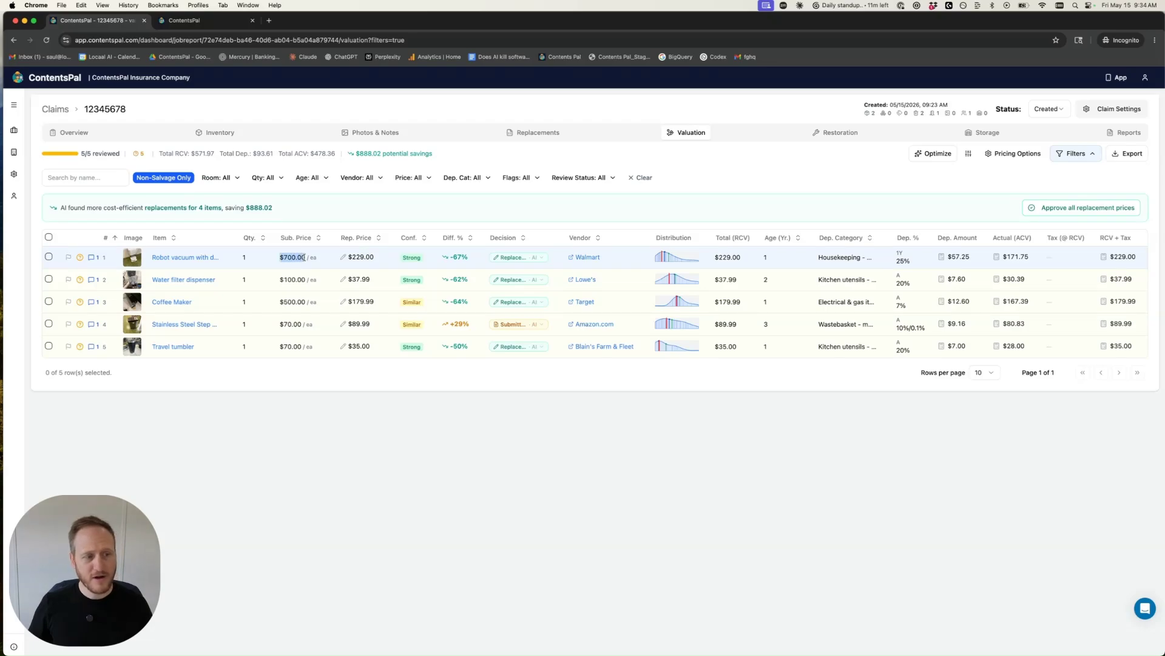
{"action": "left_click", "coordinate": [372, 257]}
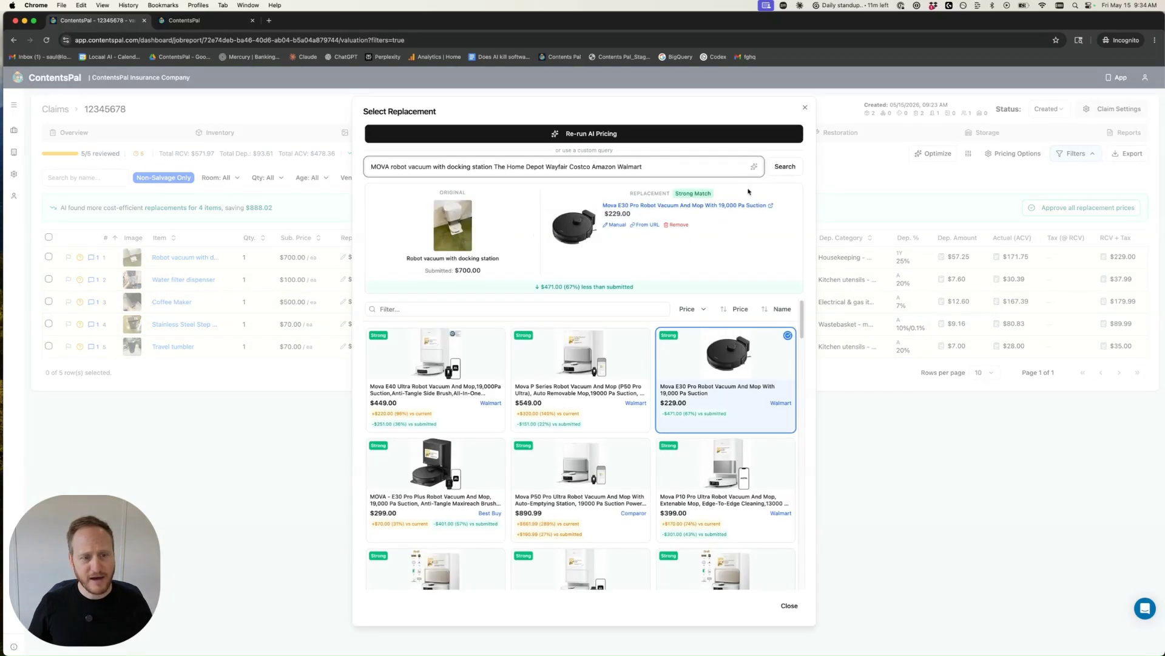
{"action": "left_click", "coordinate": [804, 107]}
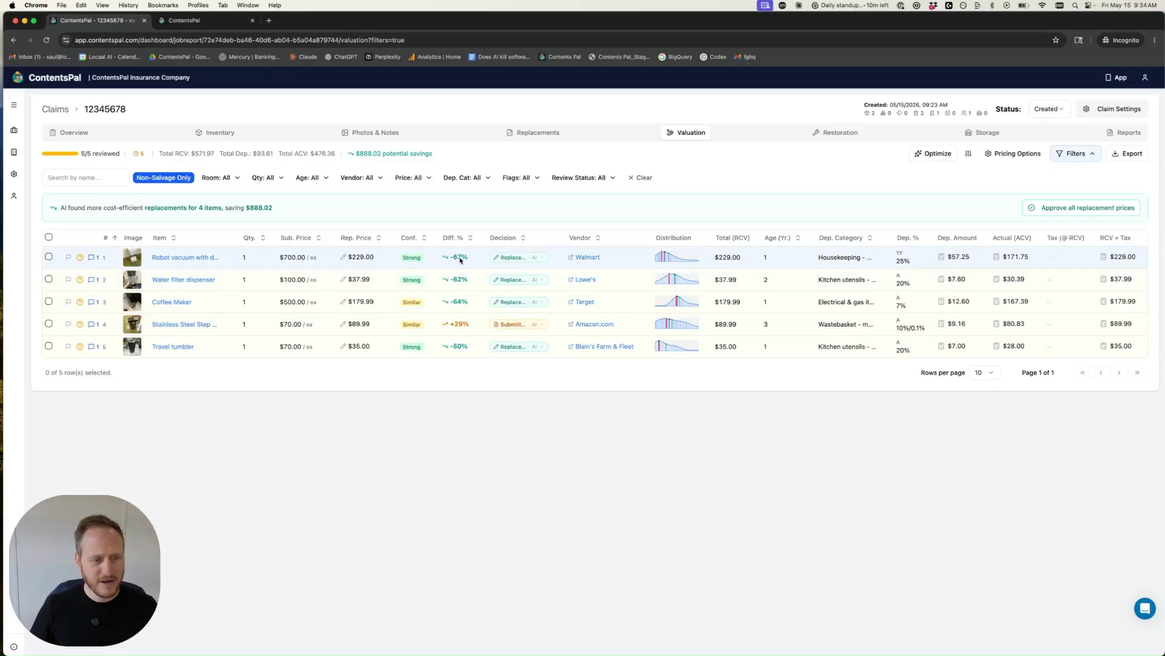
Step: Open the valuation view column settings and close them without changes
{"action": "mouse_move", "coordinate": [460, 263]}
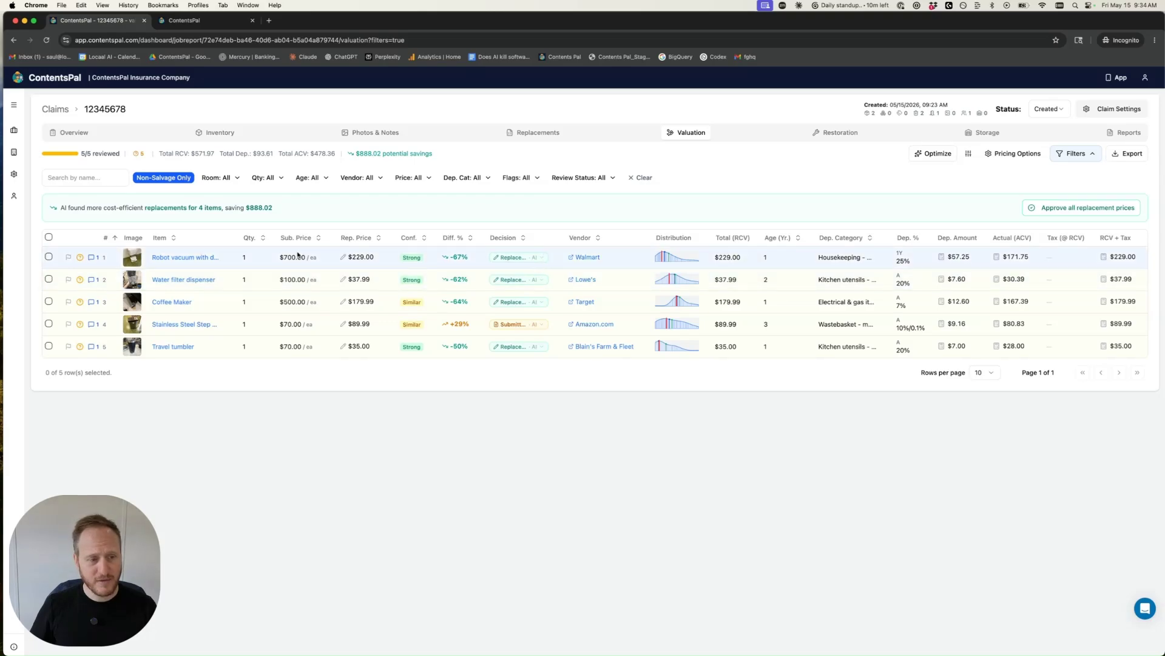
{"action": "left_click", "coordinate": [529, 261]}
{"action": "left_click", "coordinate": [530, 261]}
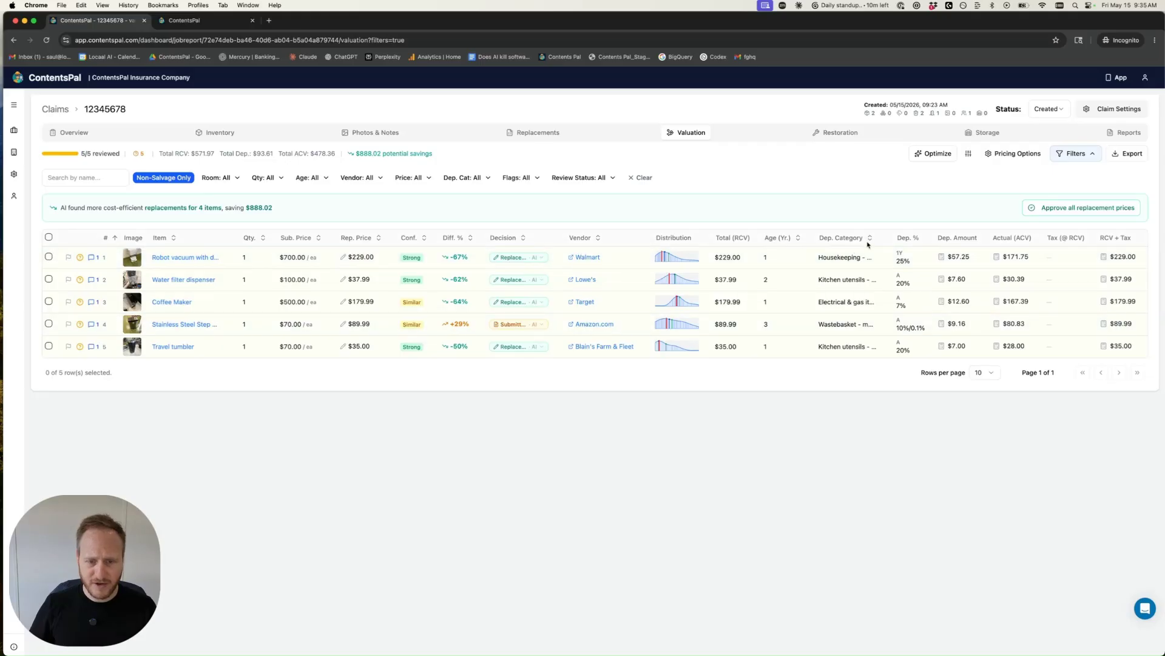
{"action": "left_click", "coordinate": [972, 155]}
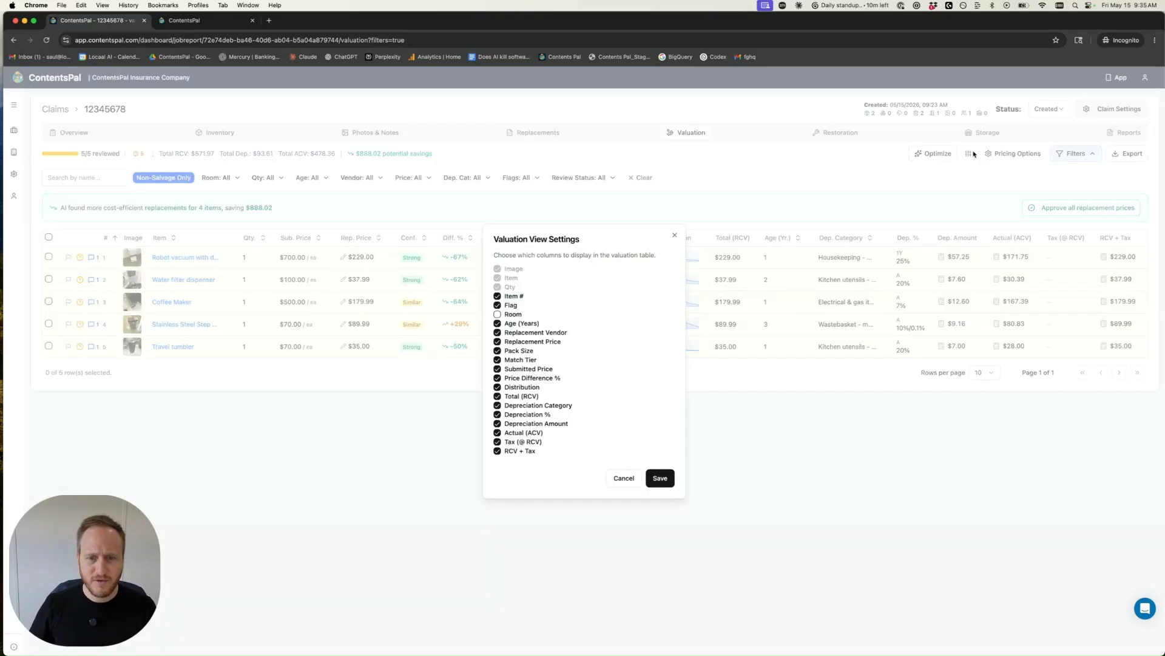
{"action": "left_click", "coordinate": [865, 172]}
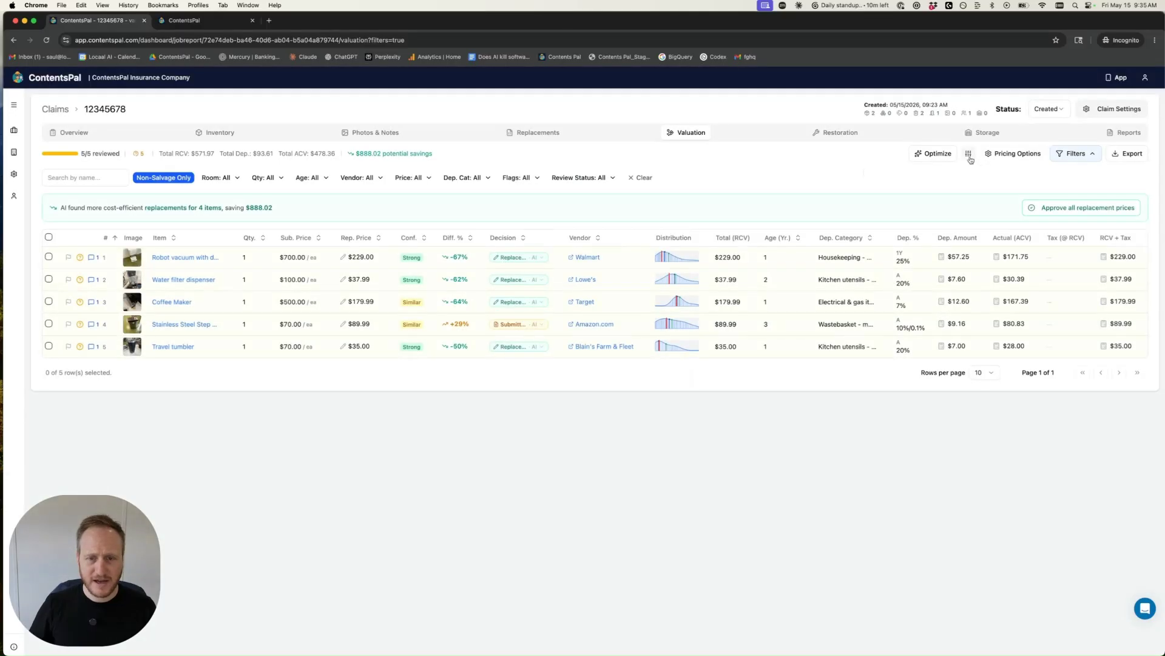
{"action": "left_click", "coordinate": [970, 154]}
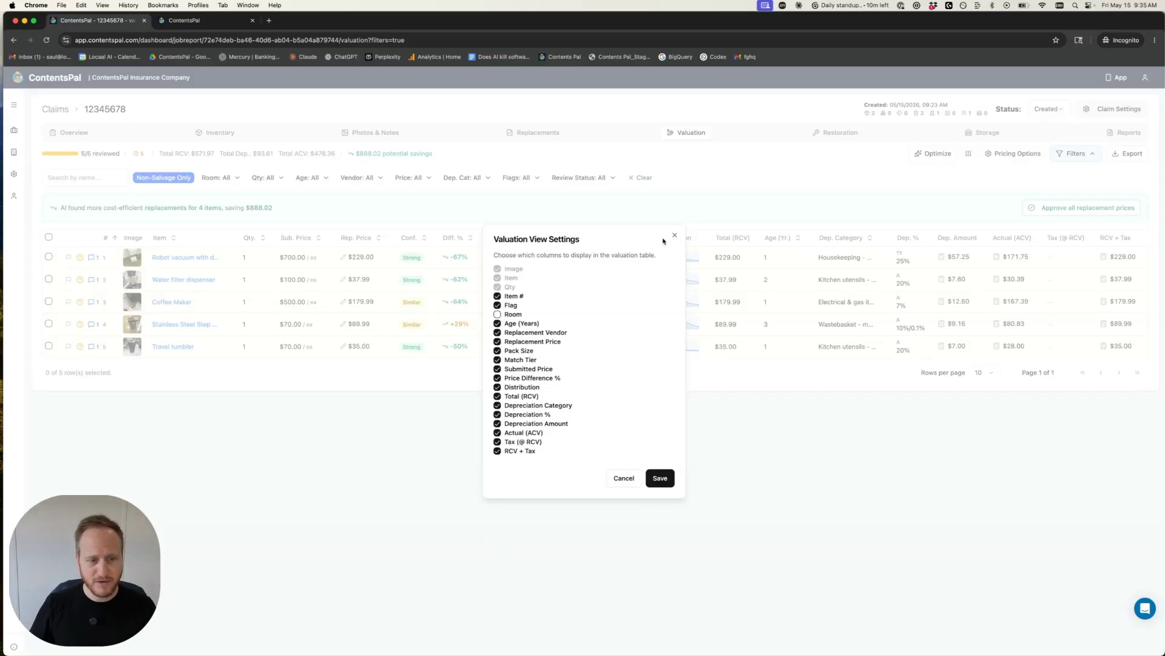
{"action": "left_click", "coordinate": [675, 236]}
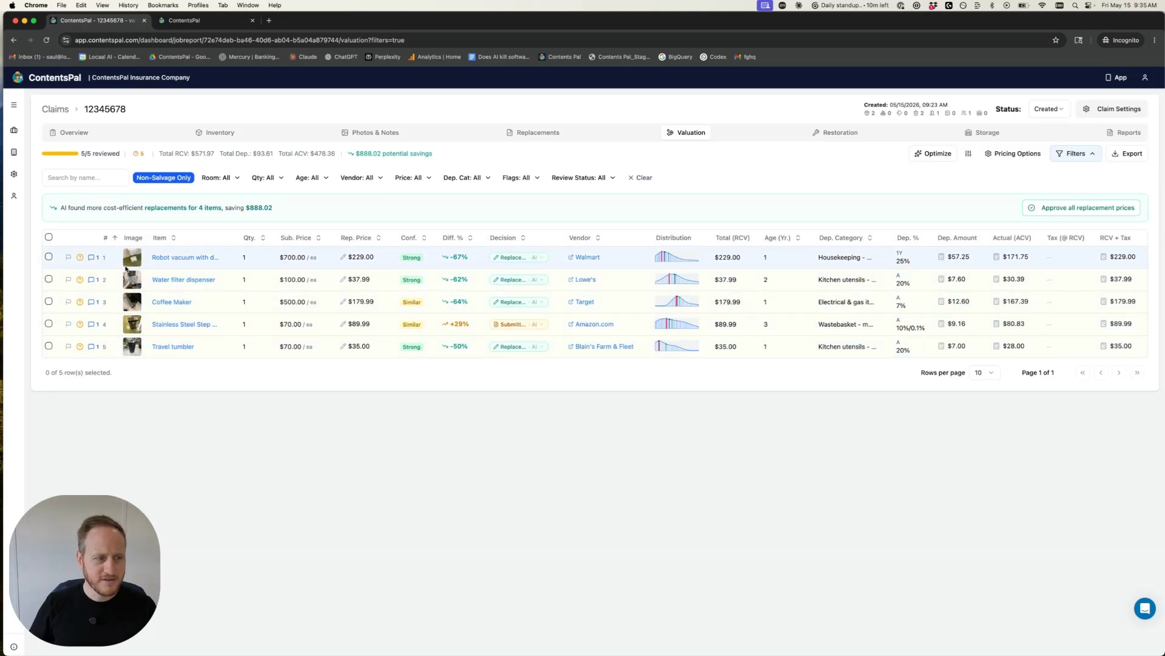
Step: Open the robot vacuum's comment history and expand the policyholder's age and price update
{"action": "left_click", "coordinate": [92, 258]}
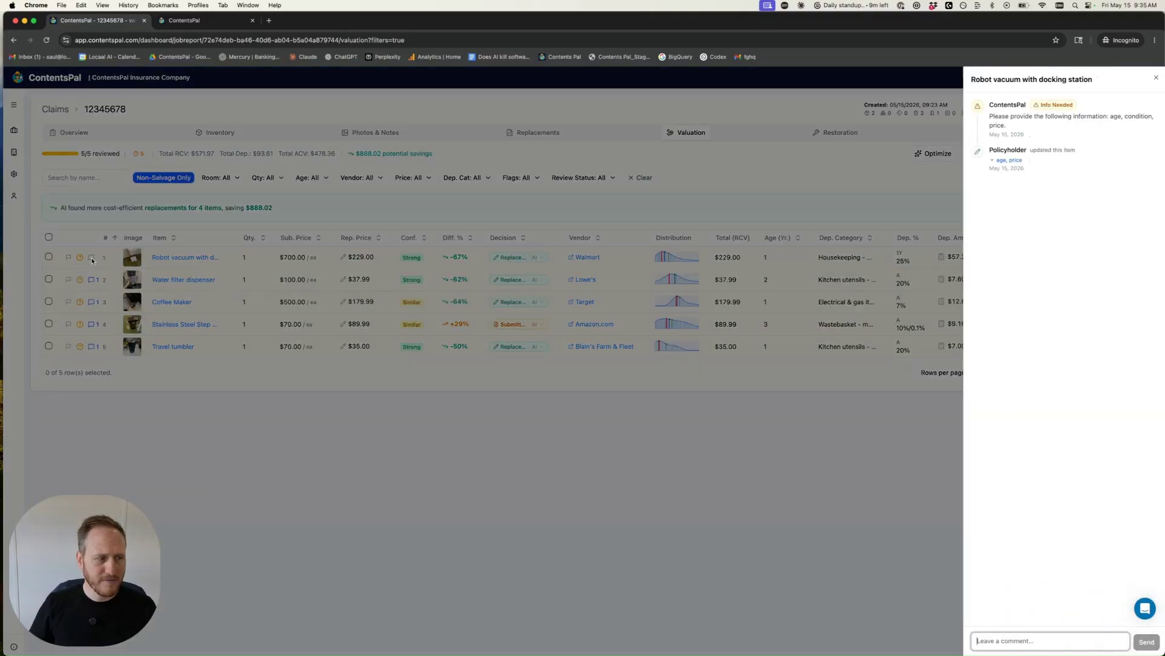
{"action": "left_click", "coordinate": [1005, 161]}
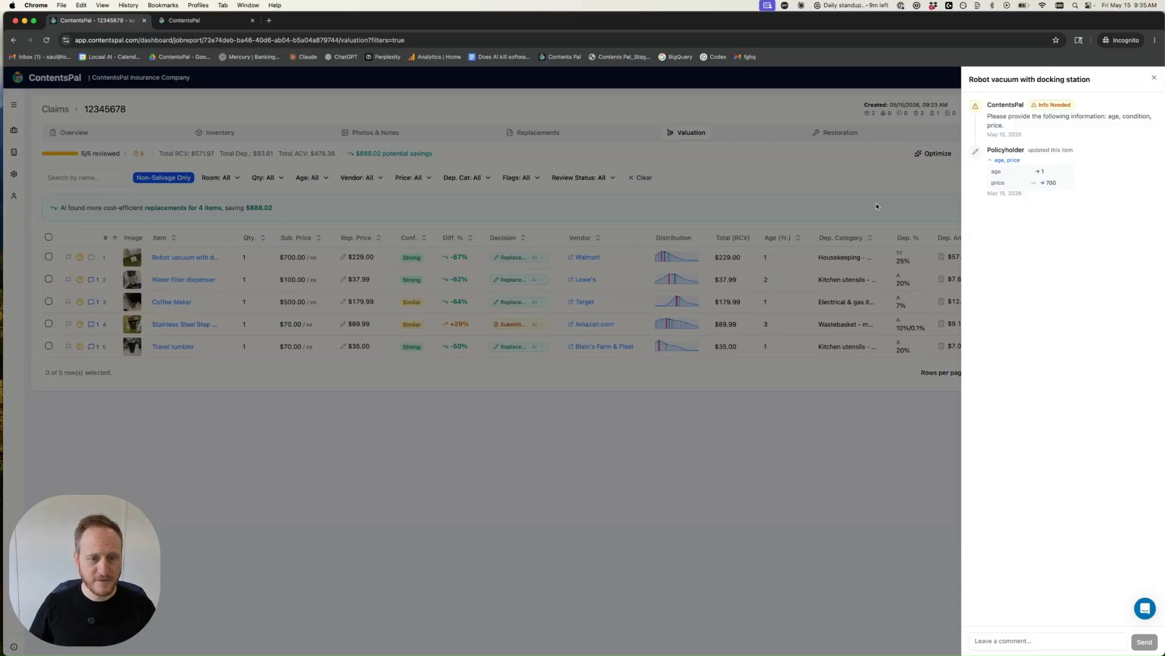
{"action": "left_click", "coordinate": [80, 284]}
Step: Approve the water filter dispenser item
{"action": "left_click", "coordinate": [80, 283]}
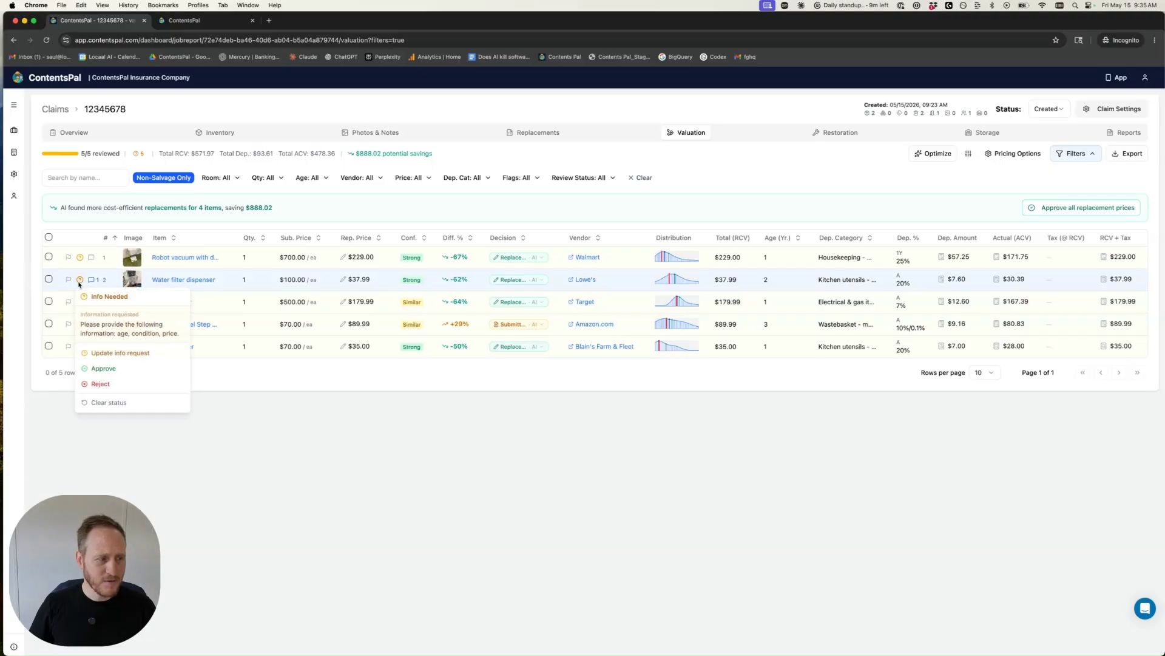
{"action": "left_click", "coordinate": [102, 369]}
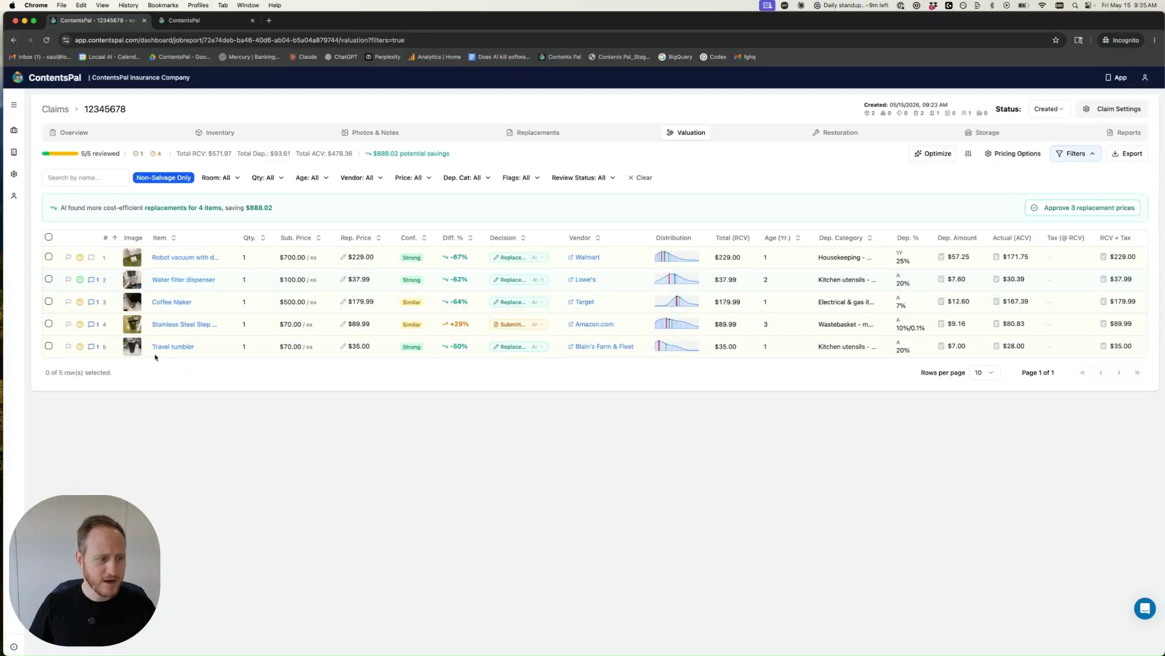
Step: In the policyholder review tab, reload and open the water filter dispenser's details
{"action": "left_click", "coordinate": [180, 23]}
{"action": "left_click", "coordinate": [46, 40]}
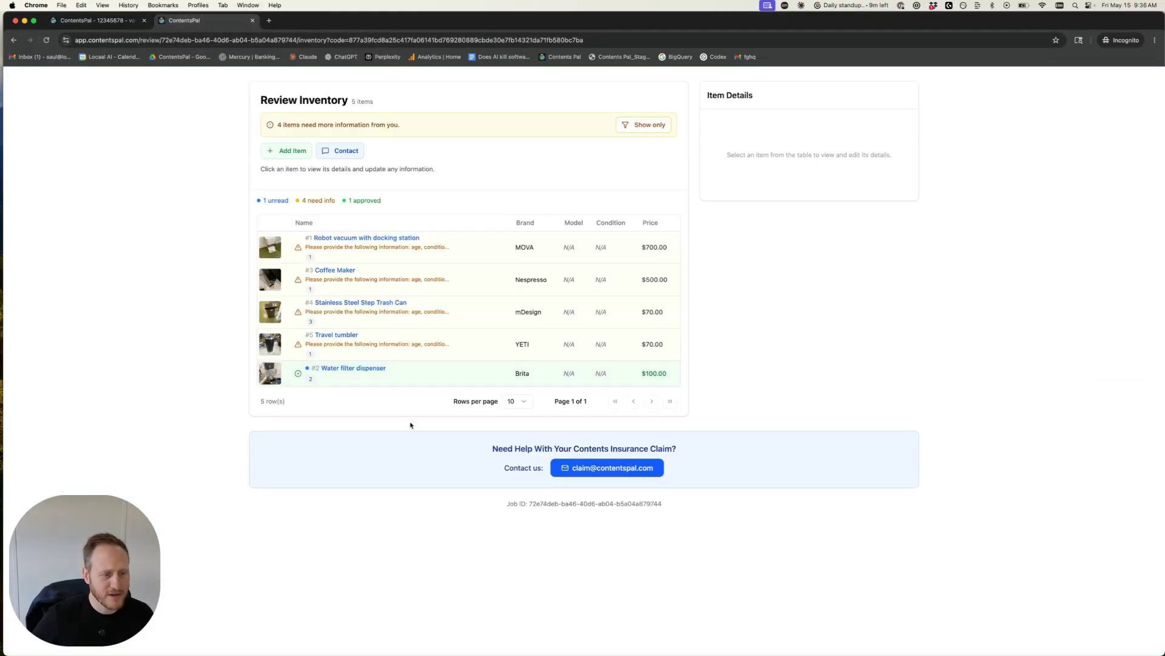
{"action": "left_click", "coordinate": [405, 376]}
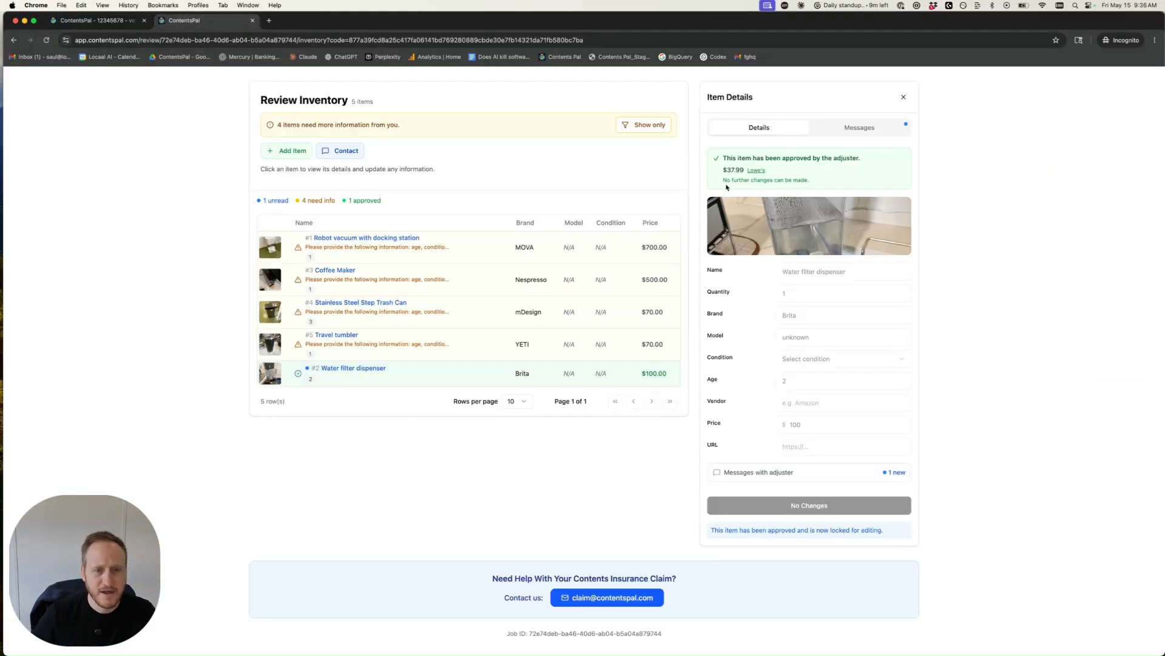
Step: Reject the stainless steel step trash can with the reason that it appears to be a duplicate submission
{"action": "left_click", "coordinate": [95, 22]}
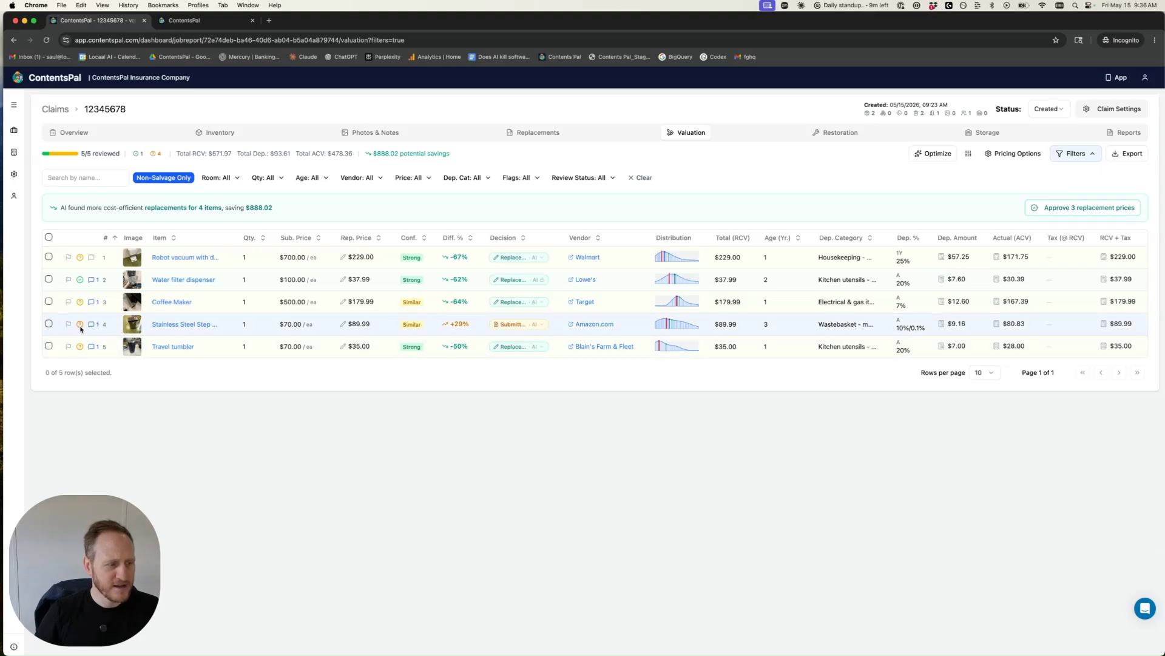
{"action": "left_click", "coordinate": [81, 326]}
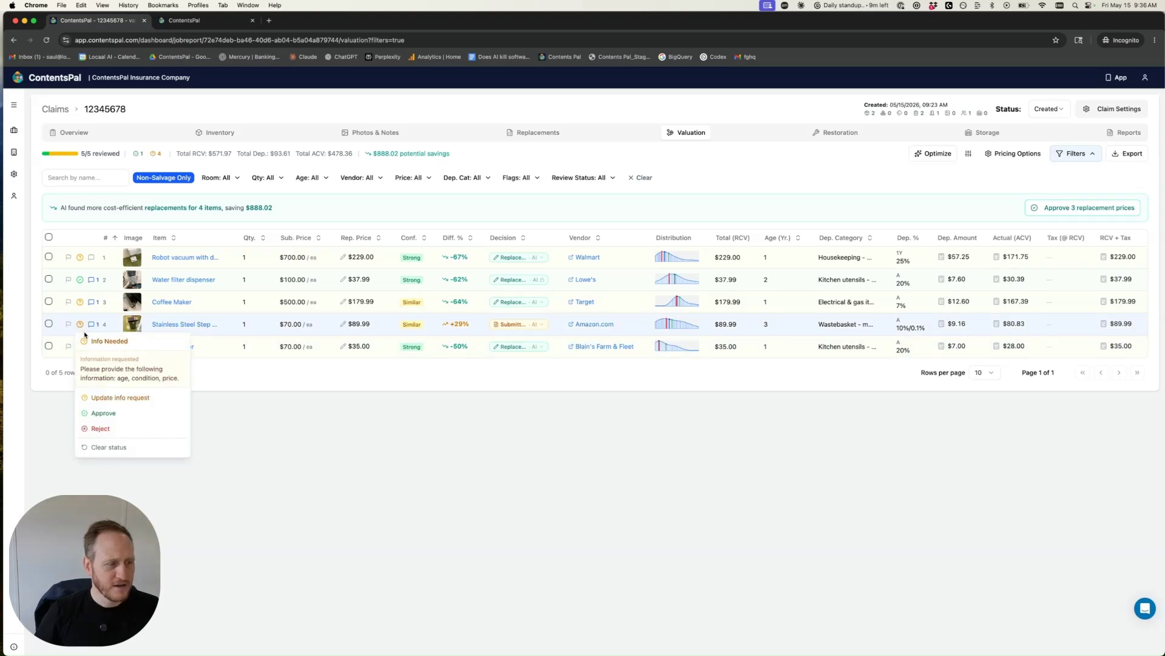
{"action": "left_click", "coordinate": [113, 426]}
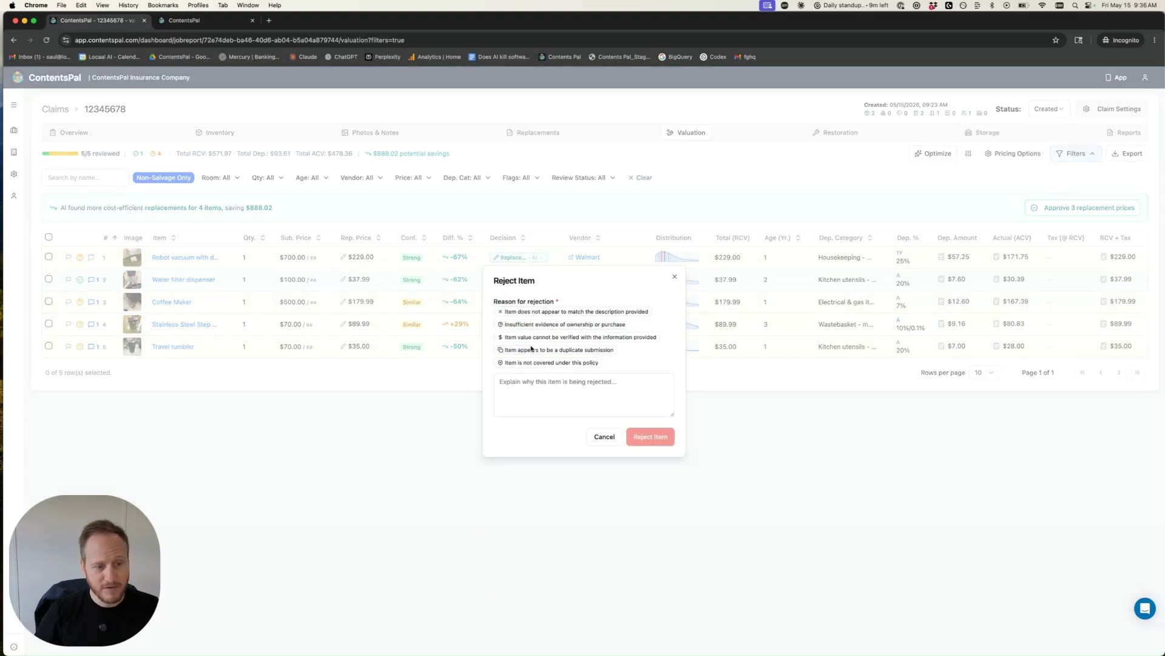
{"action": "left_click", "coordinate": [547, 408]}
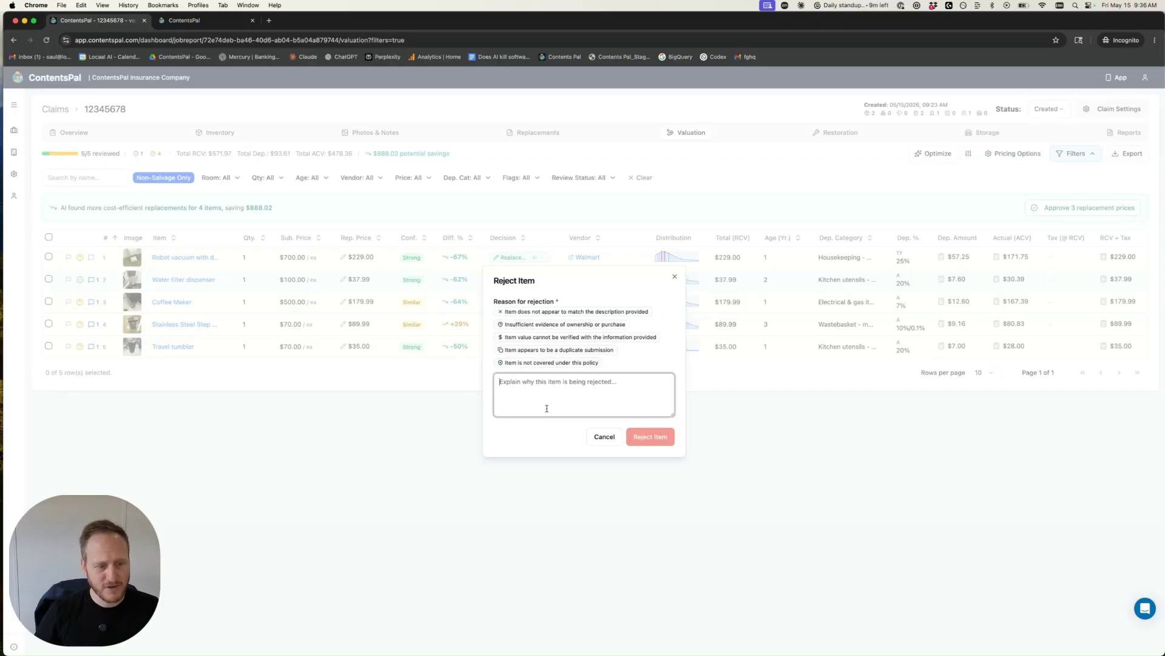
{"action": "left_click", "coordinate": [546, 350]}
{"action": "left_click", "coordinate": [647, 436]}
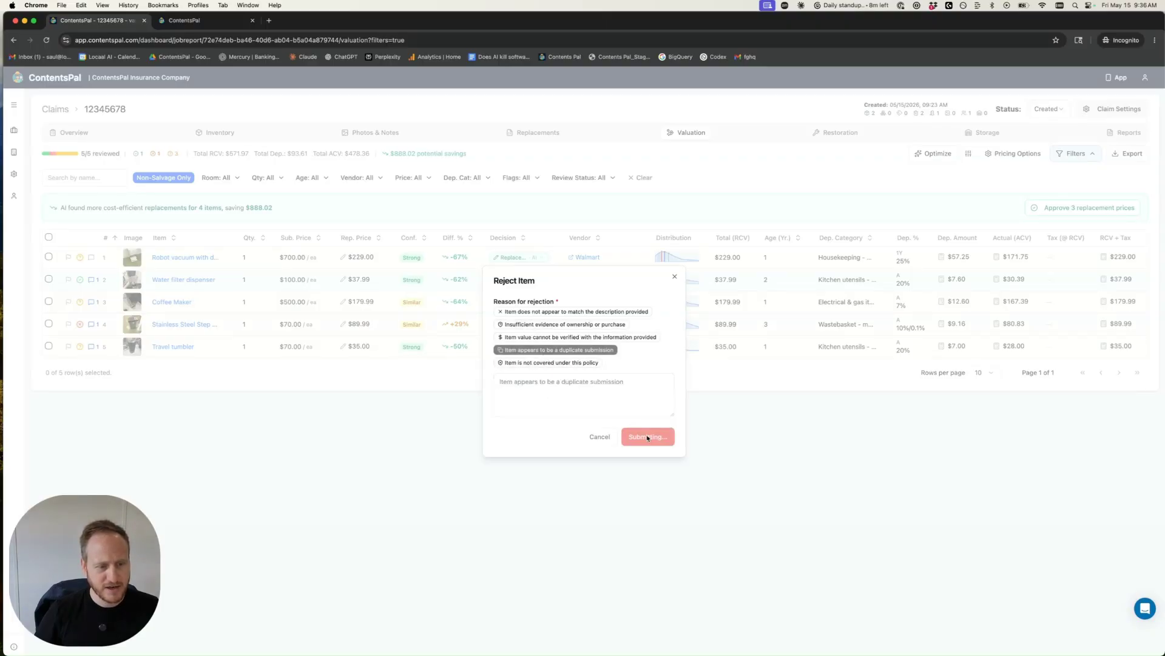
Step: Reload the policyholder review page and open the stainless steel step trash can's details
{"action": "left_click", "coordinate": [185, 20]}
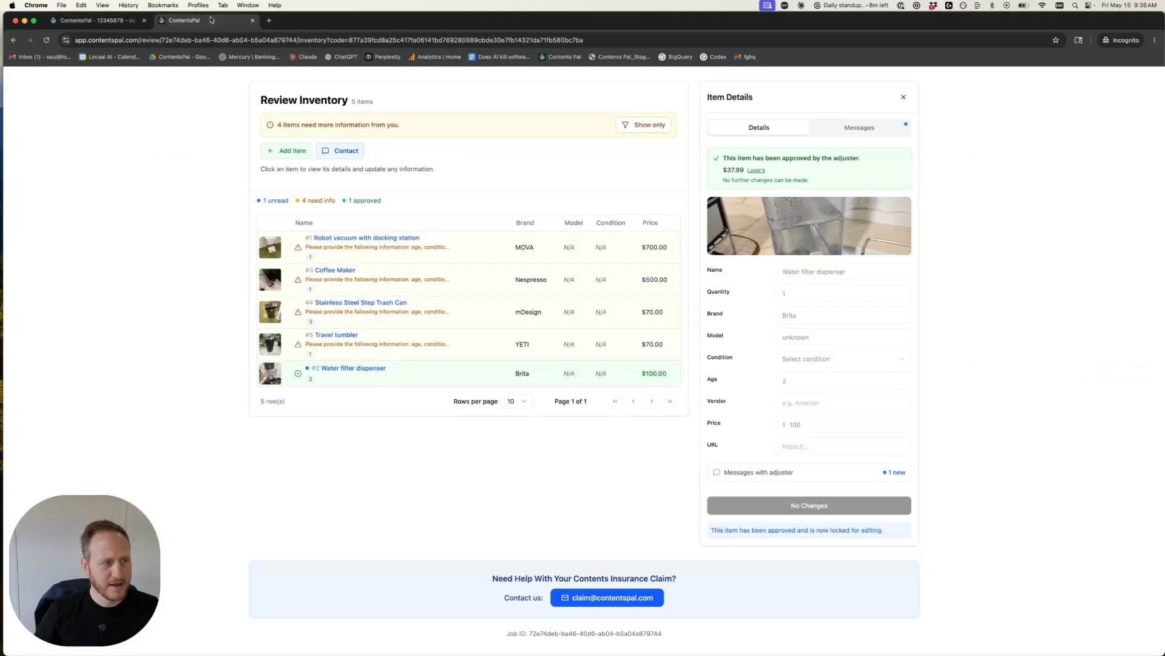
{"action": "left_click", "coordinate": [46, 40]}
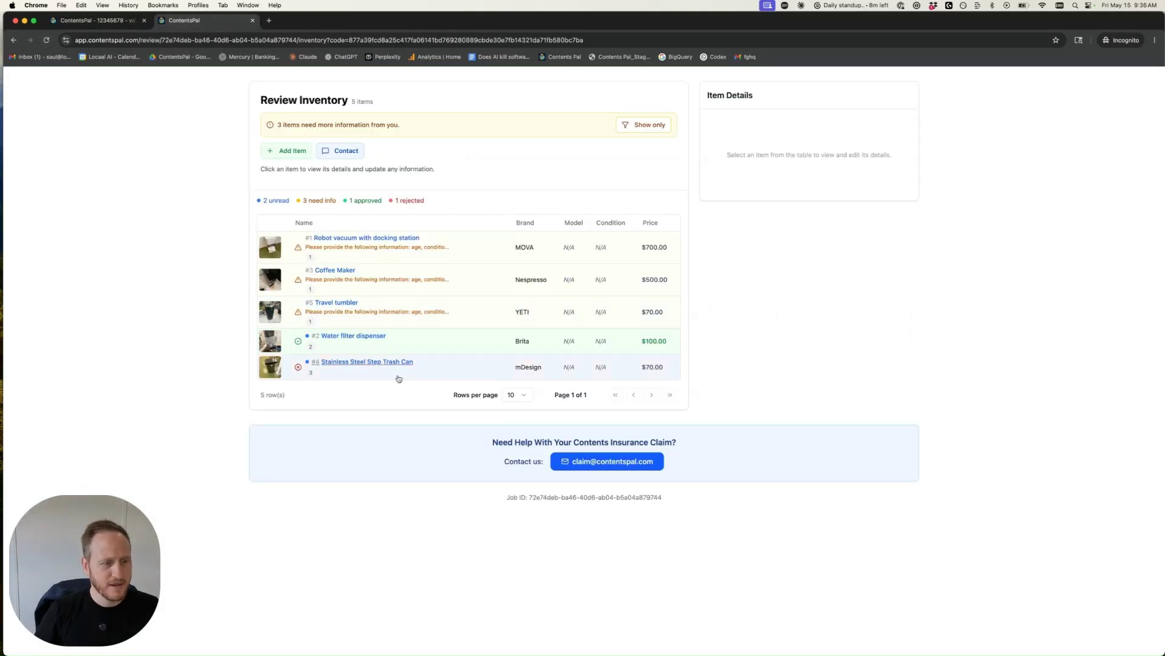
{"action": "left_click", "coordinate": [397, 375]}
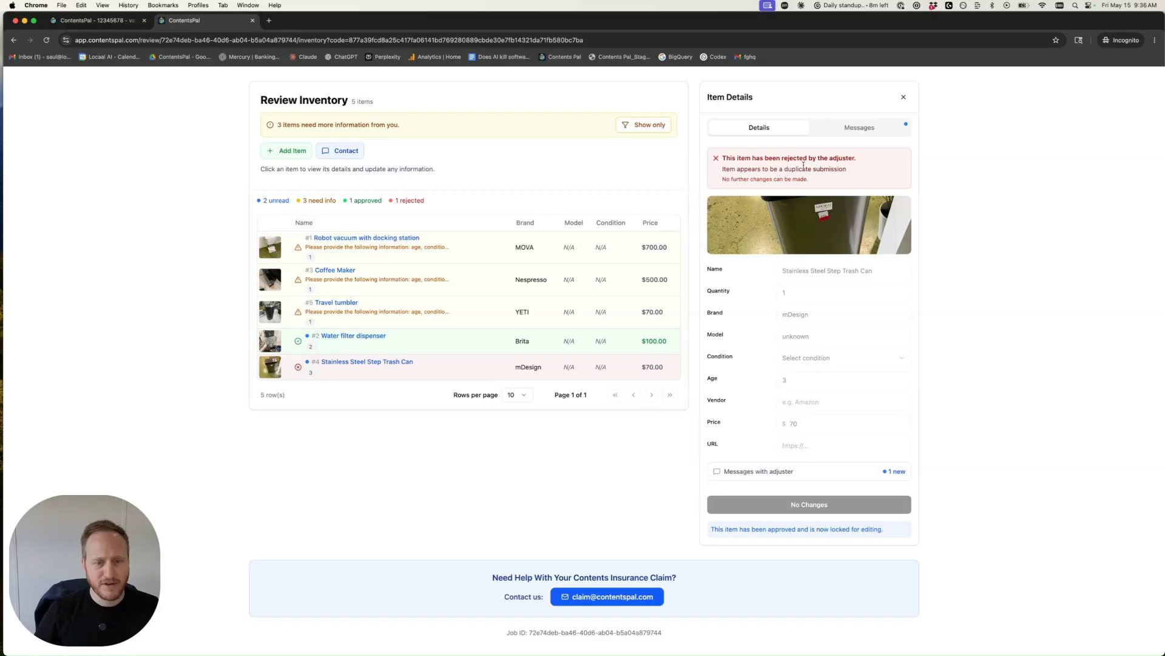
Step: In the adjuster tab, update the robot vacuum's info request to ask only for proof of purchase (receipt or invoice)
{"action": "left_click", "coordinate": [97, 20]}
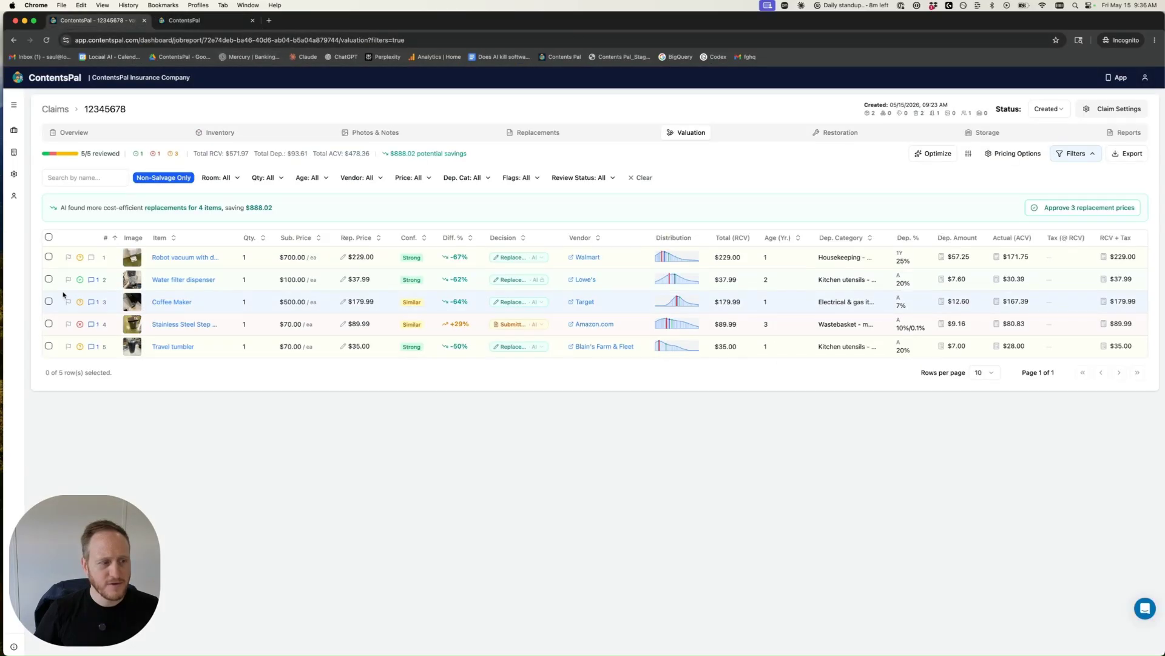
{"action": "left_click", "coordinate": [80, 257]}
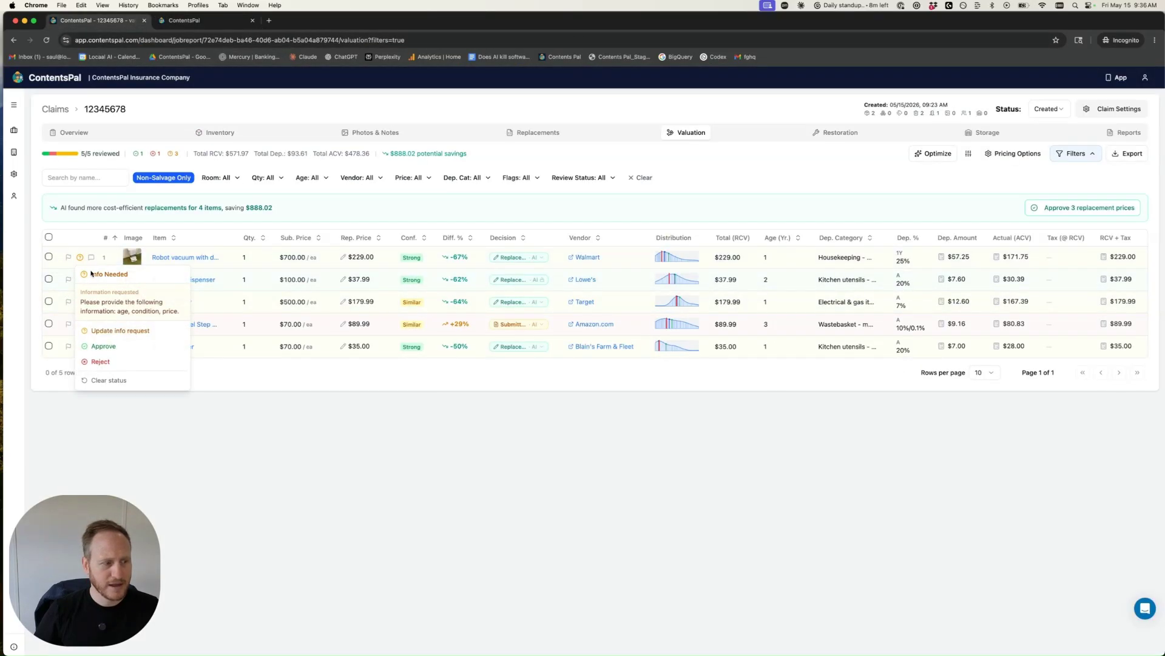
{"action": "left_click", "coordinate": [105, 331]}
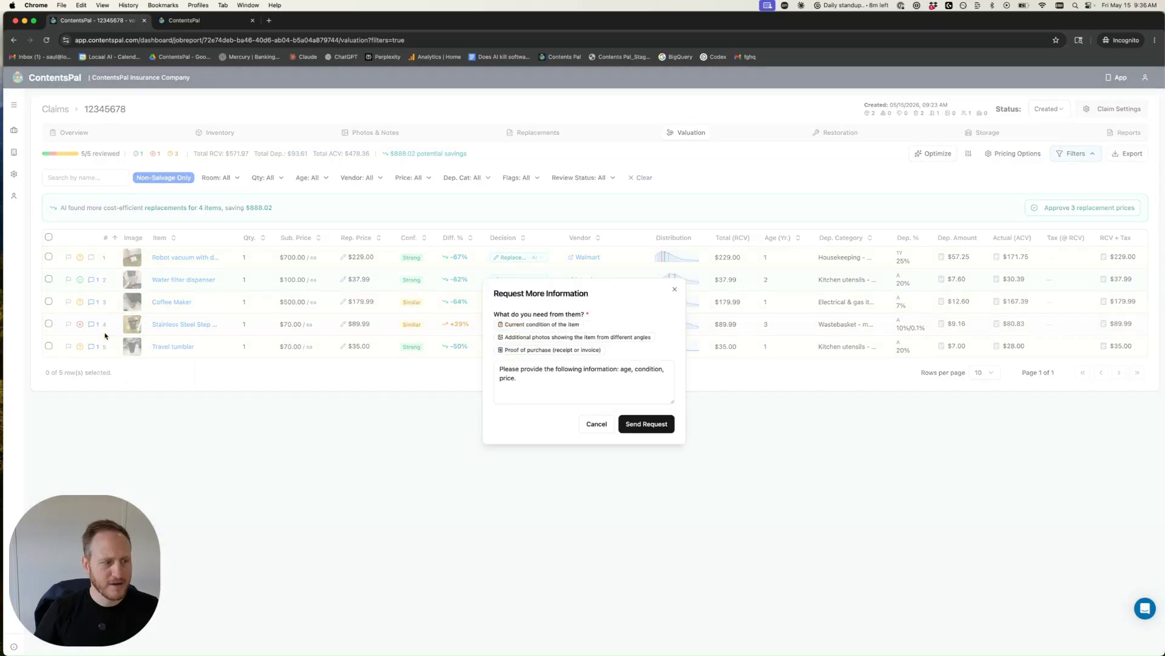
{"action": "left_click", "coordinate": [562, 387]}
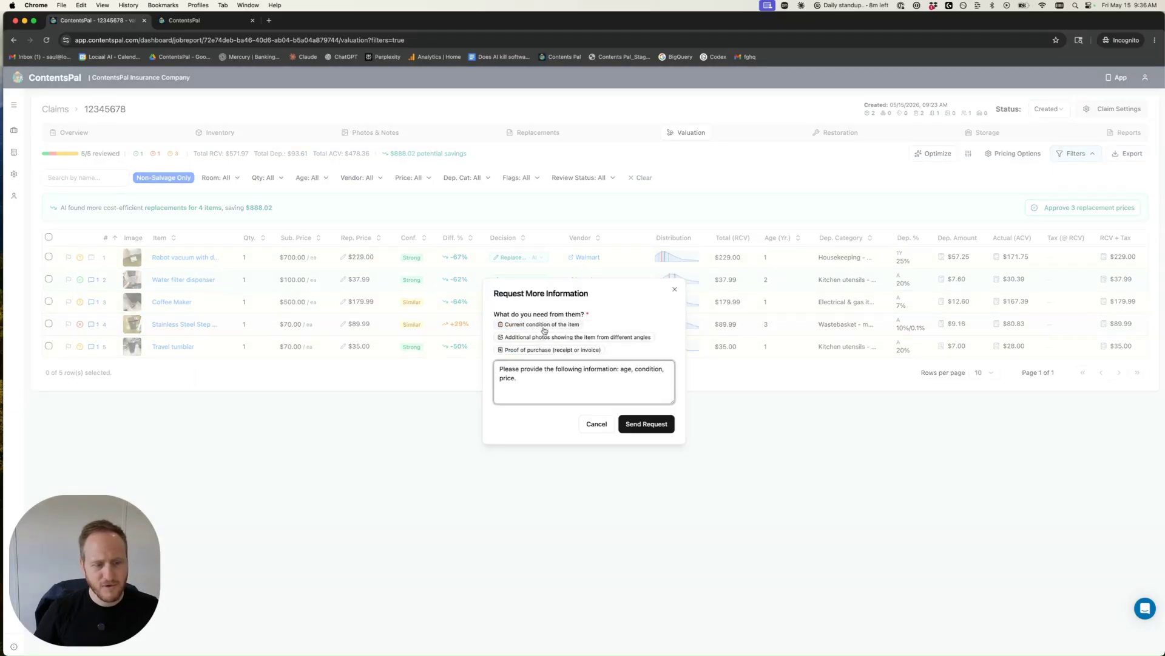
{"action": "triple_click", "coordinate": [537, 382]}
{"action": "left_click", "coordinate": [514, 350]}
{"action": "key", "text": "BackSpace"}
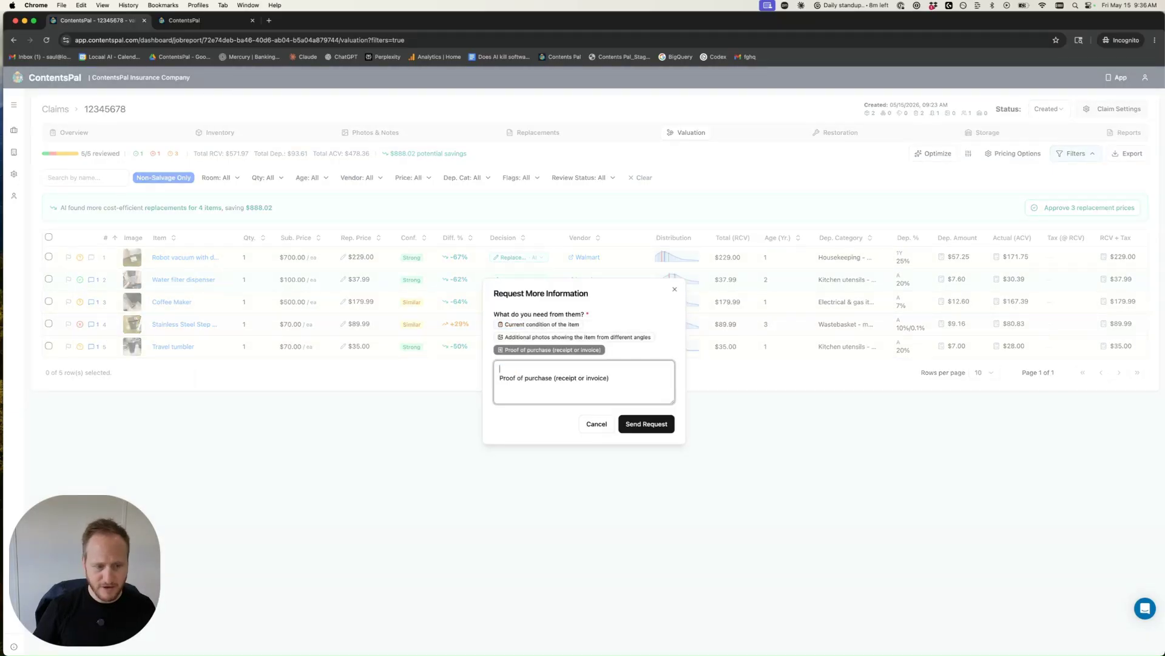
{"action": "key", "text": "BackSpace"}
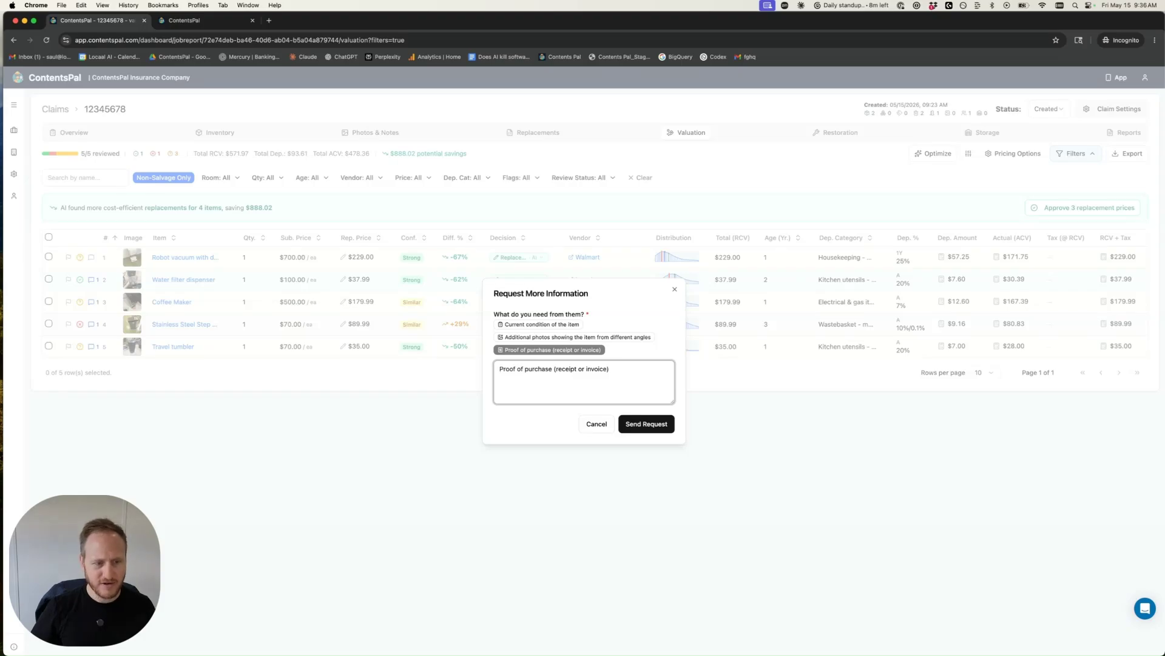
{"action": "left_click", "coordinate": [645, 424]}
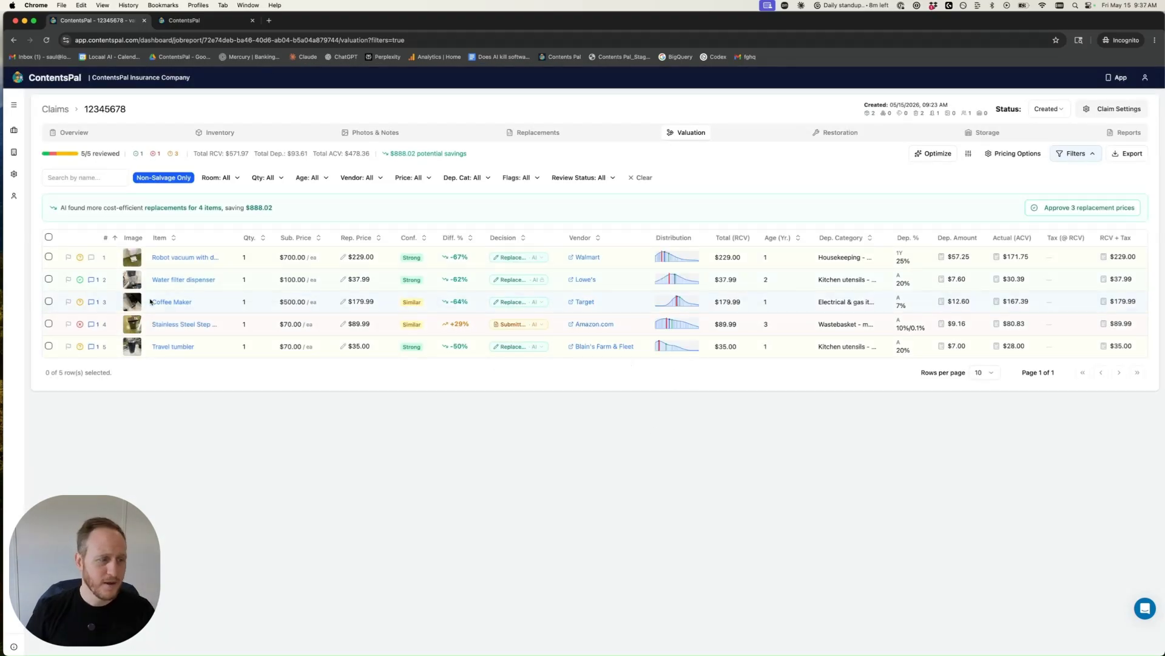
Step: In the policyholder review tab, reload, show only unread items and open the robot vacuum's messages
{"action": "left_click", "coordinate": [223, 25]}
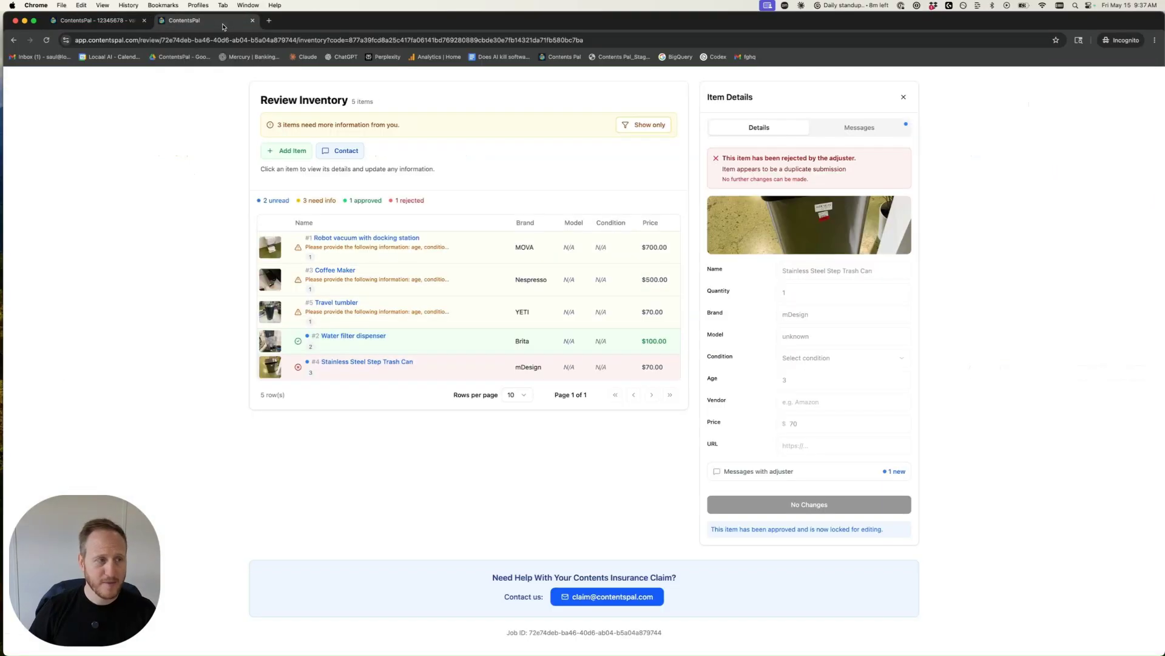
{"action": "left_click", "coordinate": [48, 41]}
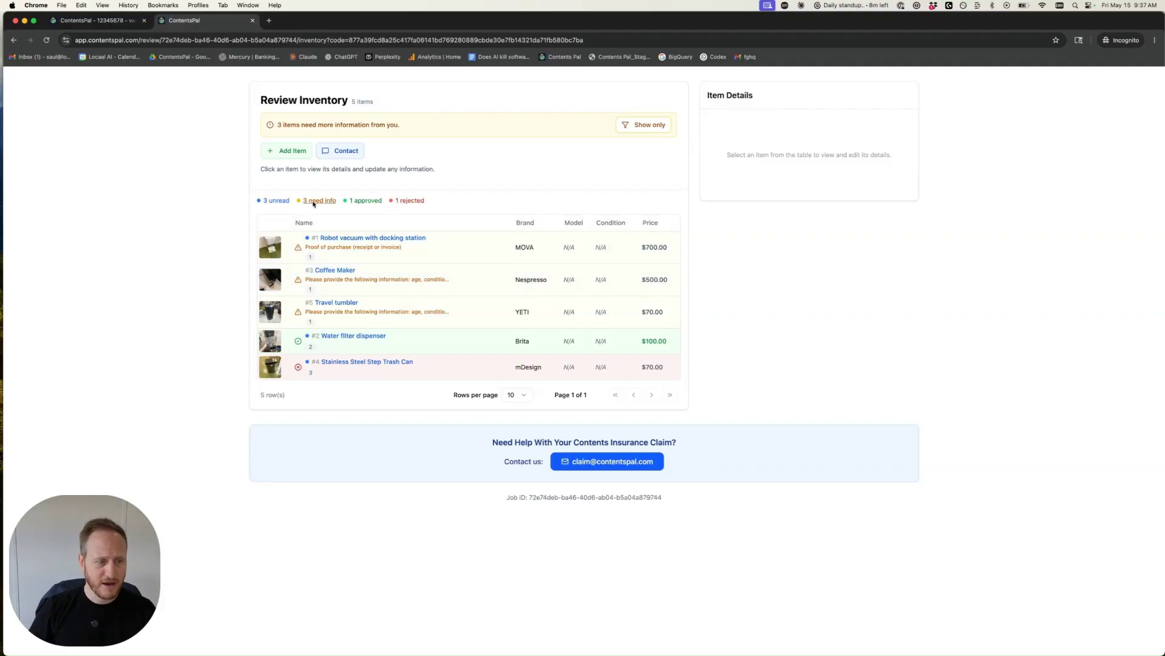
{"action": "left_click", "coordinate": [270, 205]}
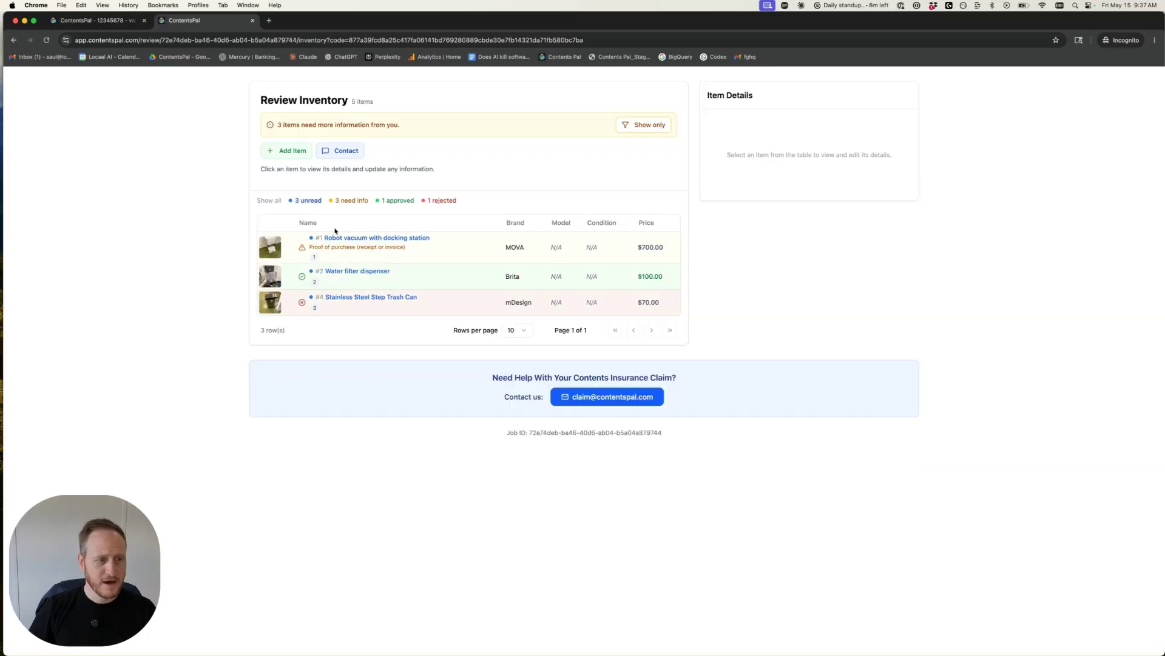
{"action": "left_click", "coordinate": [366, 241]}
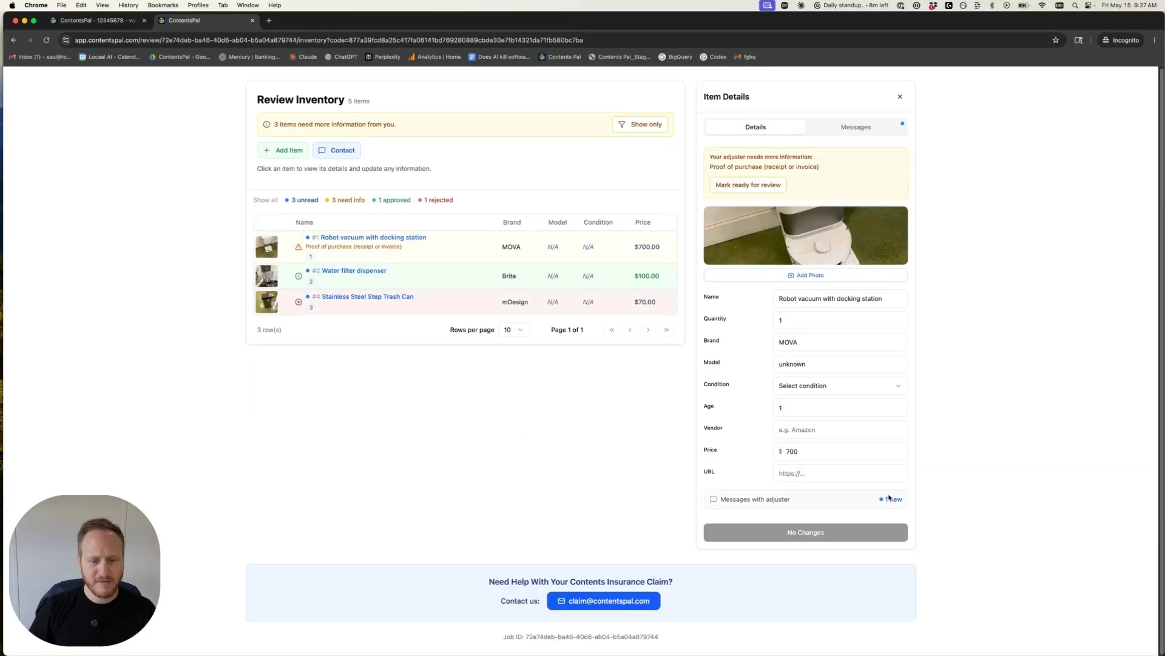
{"action": "left_click", "coordinate": [891, 499]}
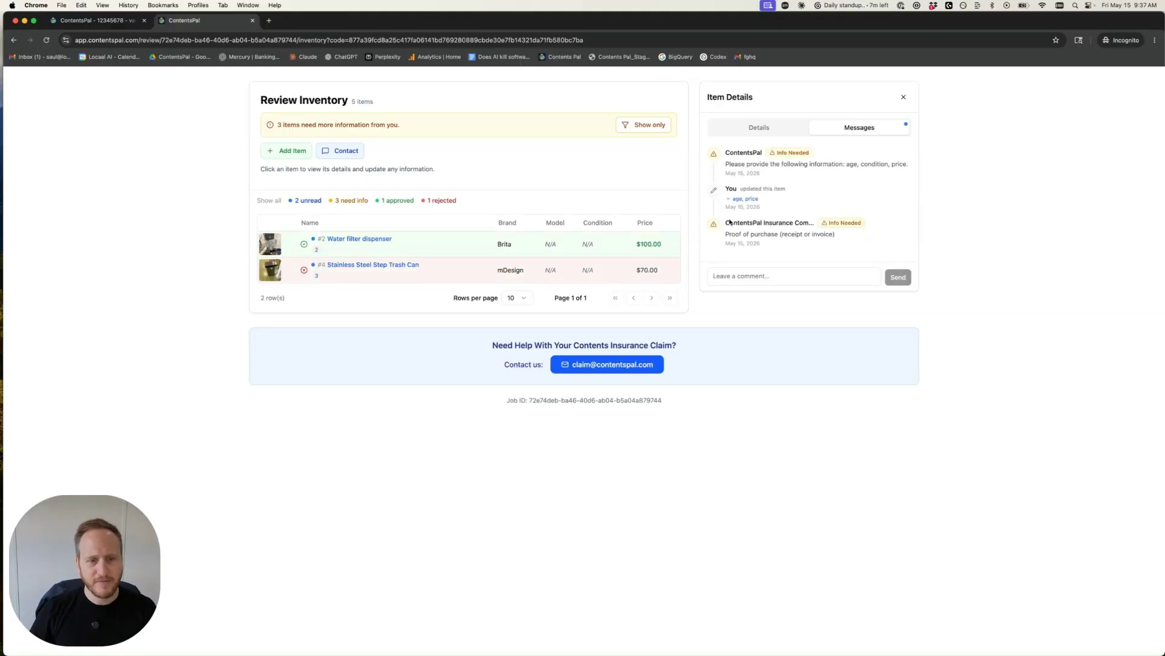
Step: Reply "I just sent it" in the robot vacuum's message thread
{"action": "left_click_drag", "start_coordinate": [726, 230], "coordinate": [780, 233]}
{"action": "left_click", "coordinate": [768, 231]}
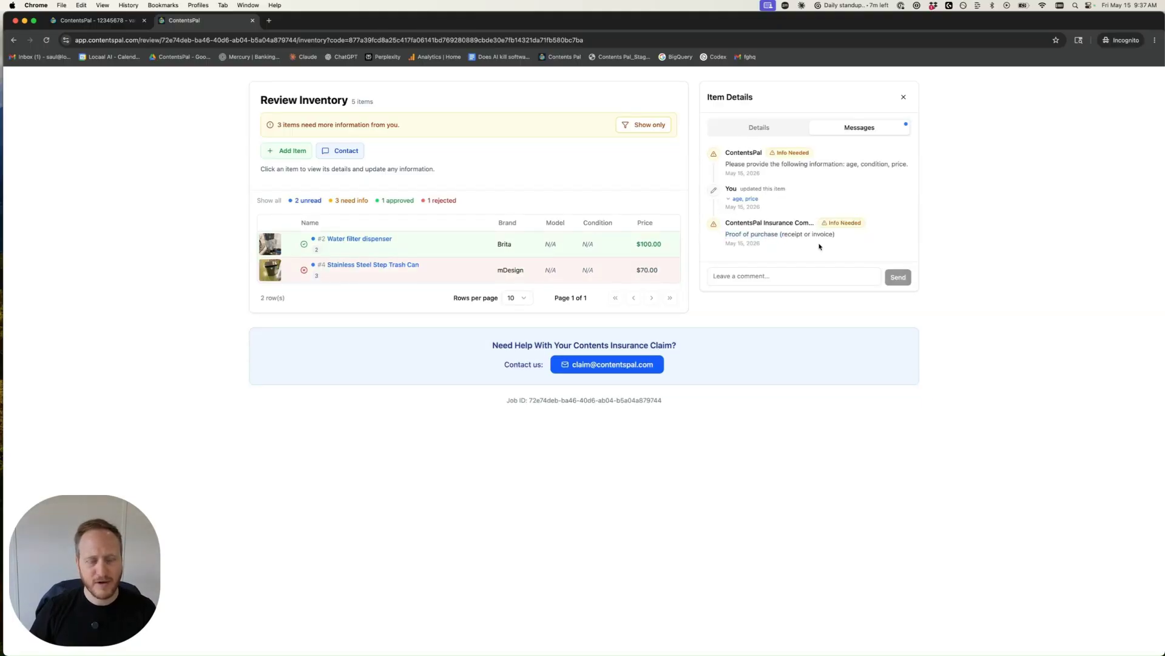
{"action": "left_click", "coordinate": [804, 275]}
{"action": "type", "text": "I just sent it"}
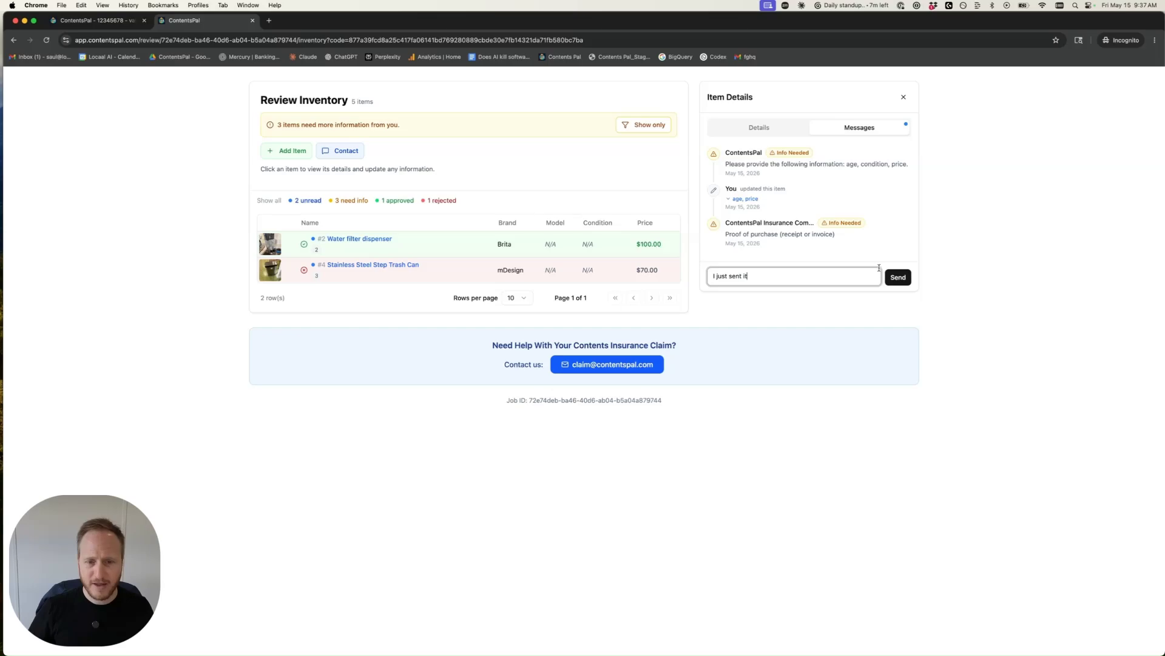
{"action": "key", "text": "Return"}
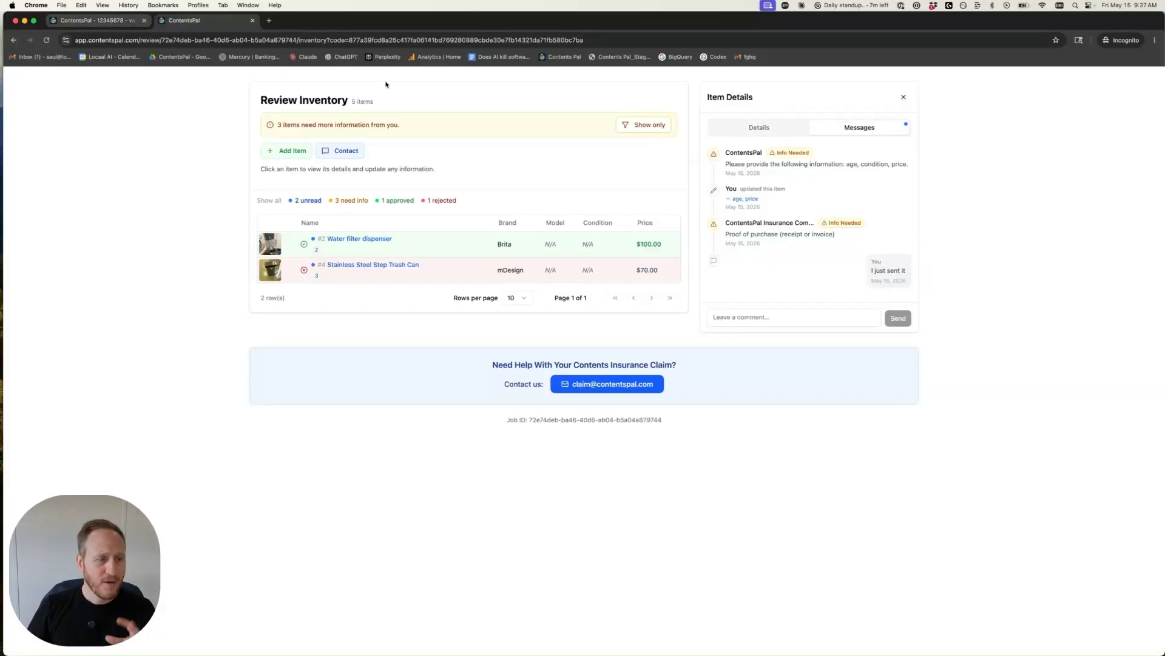
Step: Back in the adjuster tab, open and close the robot vacuum's activity thread on the valuation table
{"action": "left_click", "coordinate": [91, 20]}
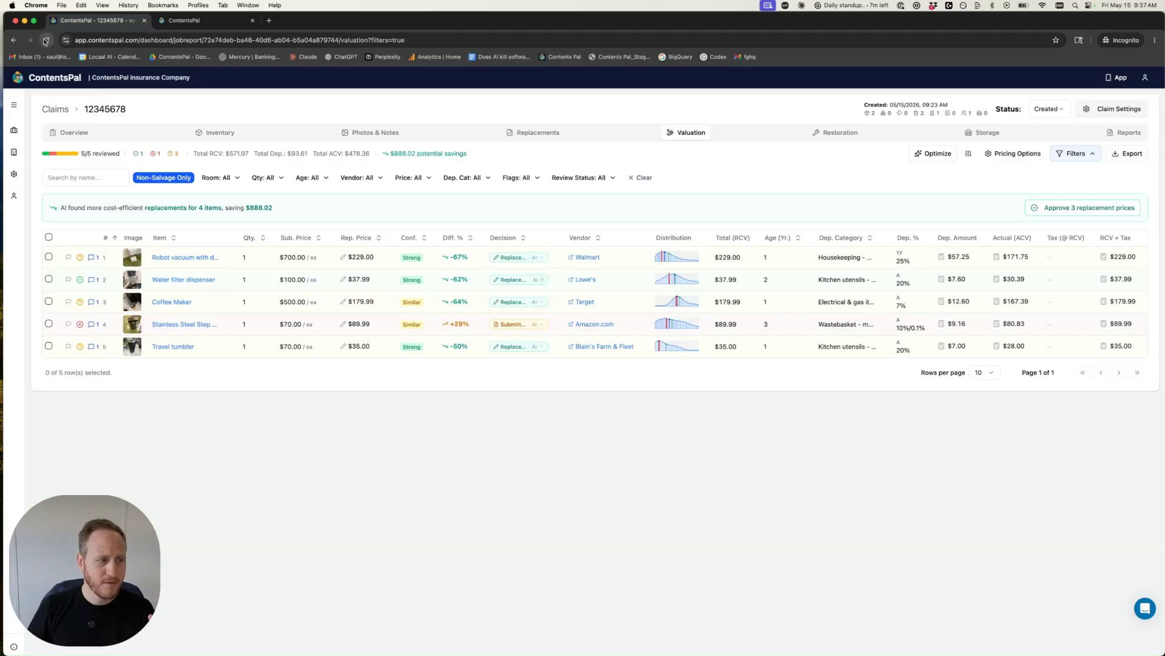
{"action": "left_click", "coordinate": [90, 258]}
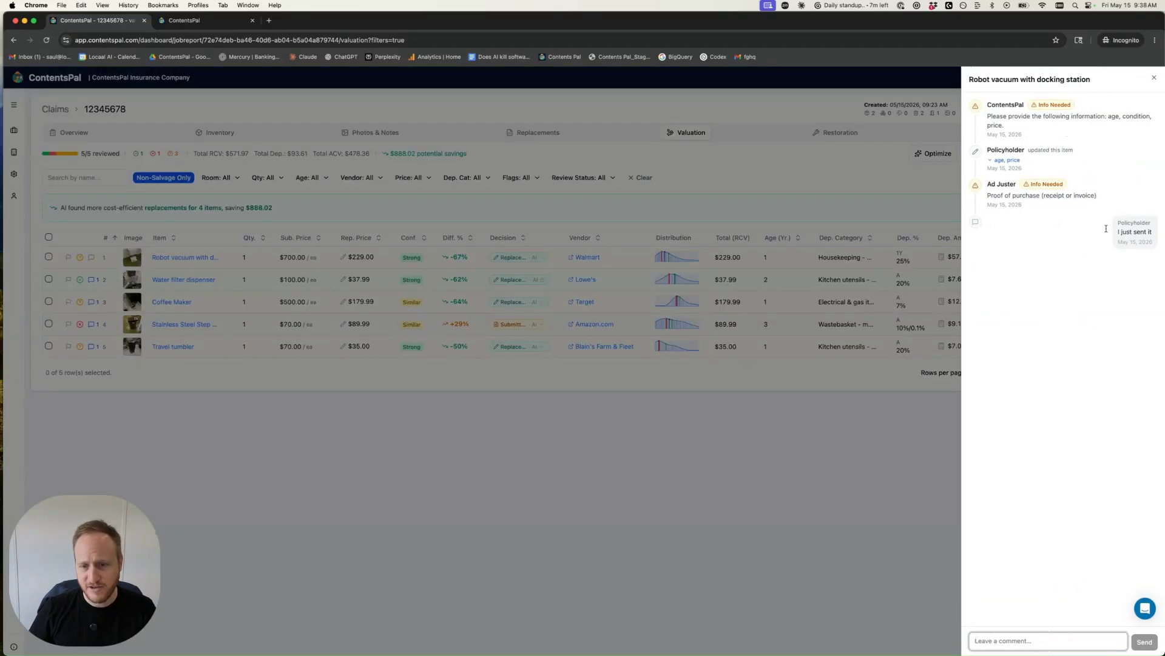
{"action": "left_click", "coordinate": [91, 263]}
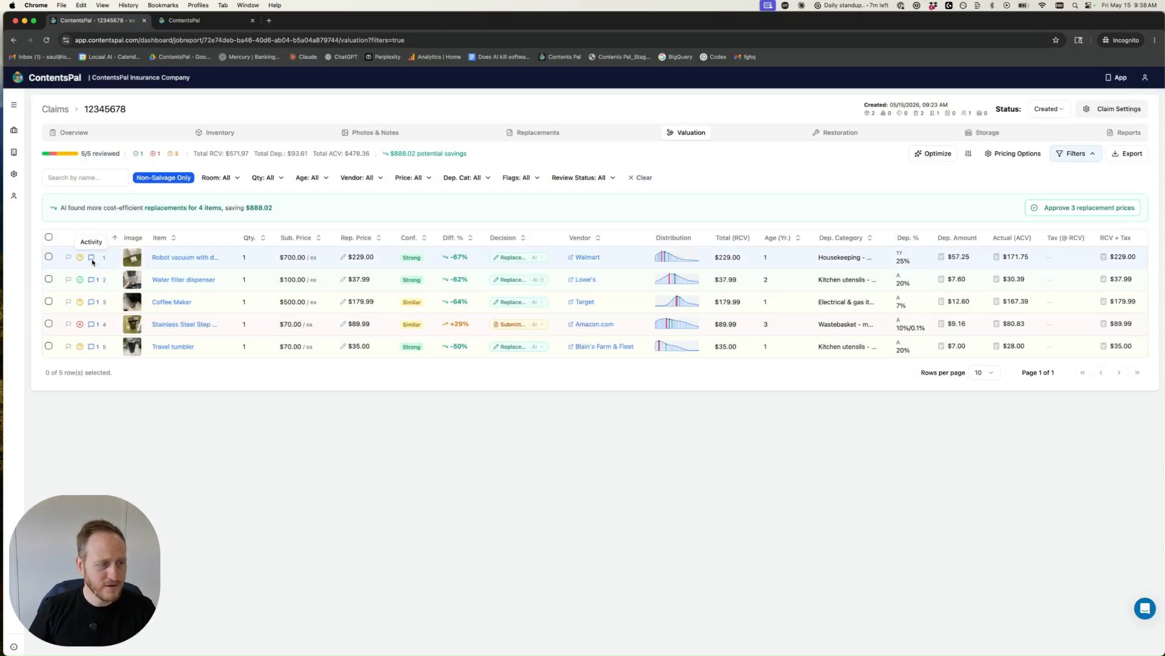
{"action": "left_click", "coordinate": [91, 258]}
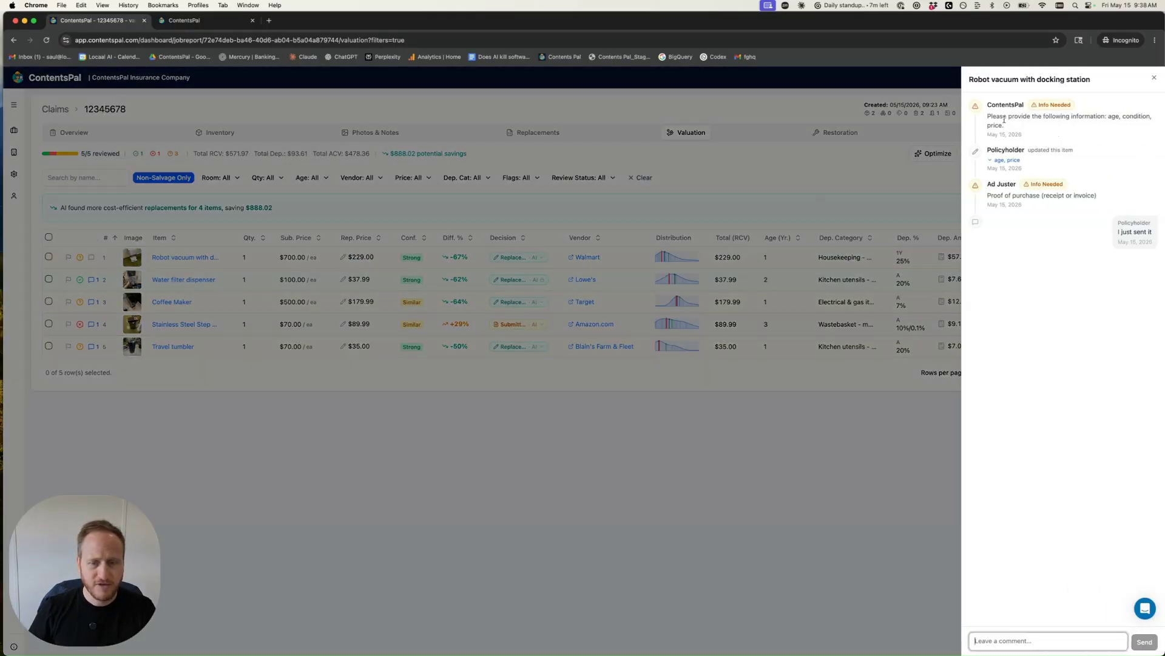
{"action": "left_click", "coordinate": [718, 230]}
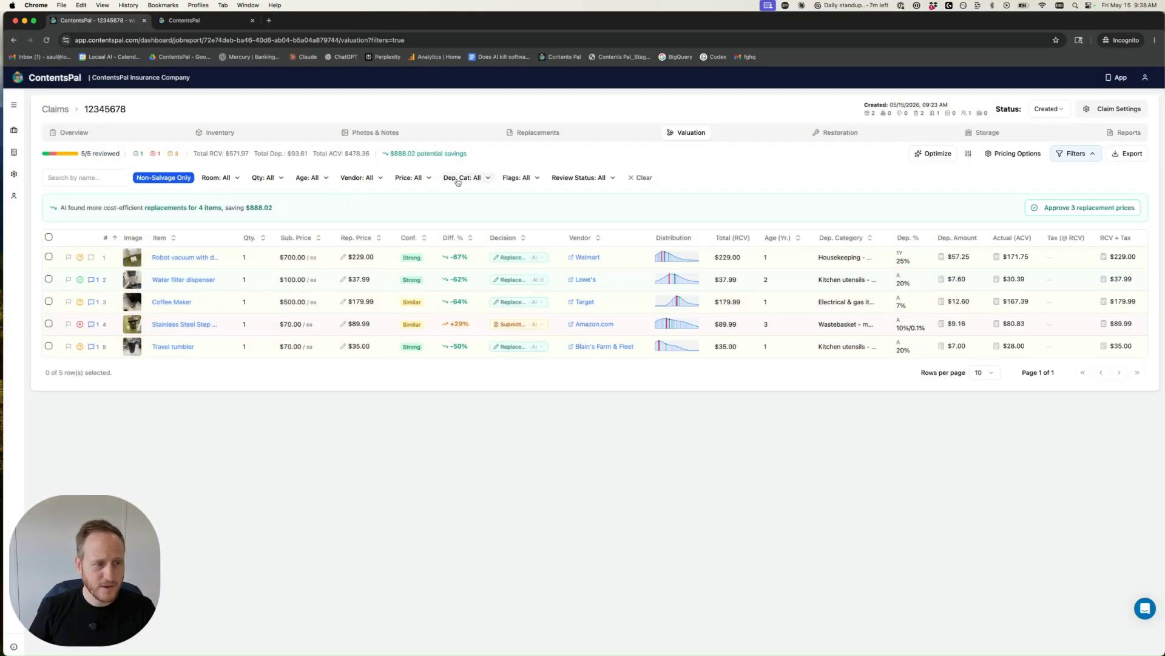
Step: From the claim overview, list the items with unread messages, view the trash can's activity, and return to Valuation
{"action": "left_click", "coordinate": [83, 133]}
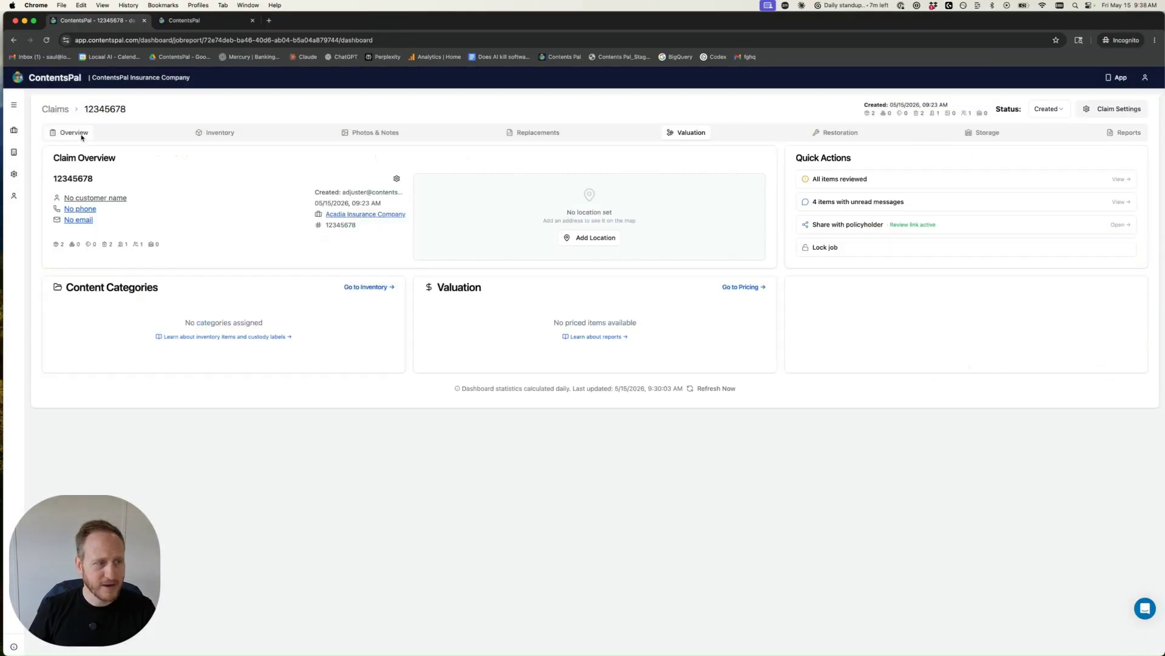
{"action": "left_click", "coordinate": [843, 202]}
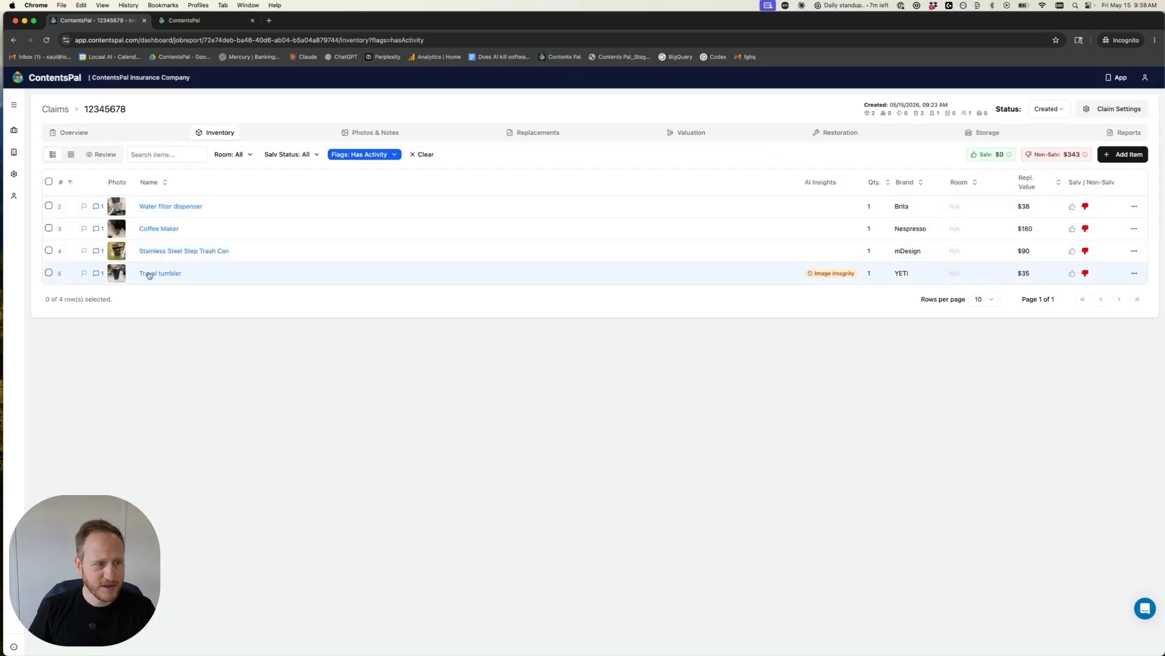
{"action": "left_click", "coordinate": [97, 250]}
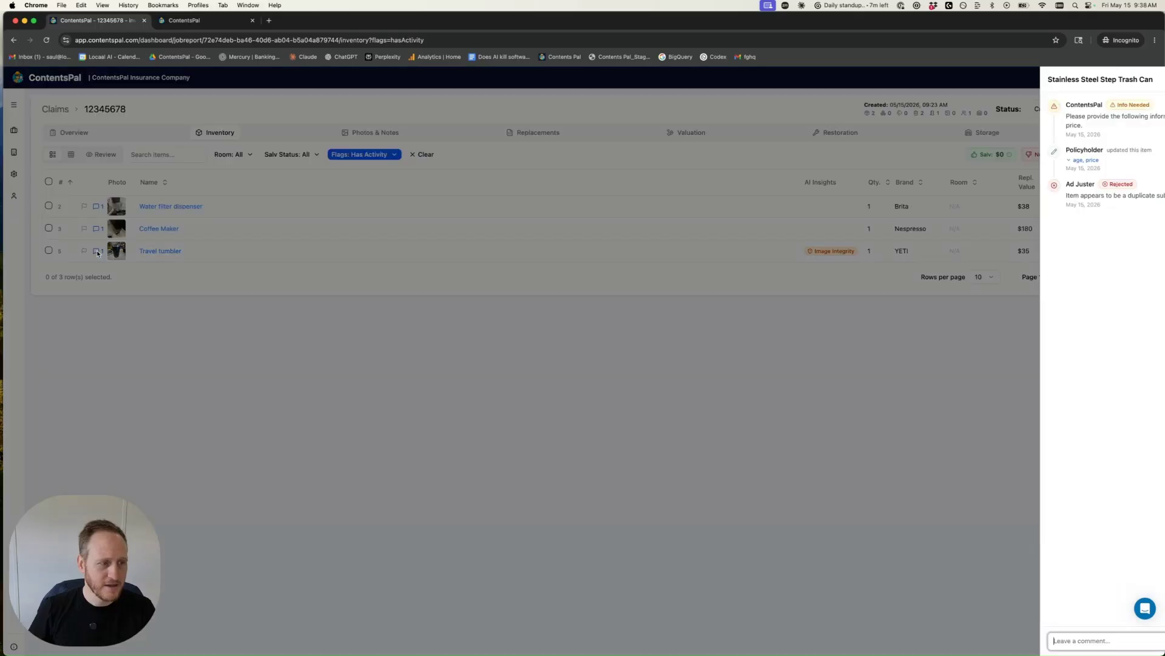
{"action": "left_click", "coordinate": [830, 297]}
{"action": "left_click", "coordinate": [702, 134]}
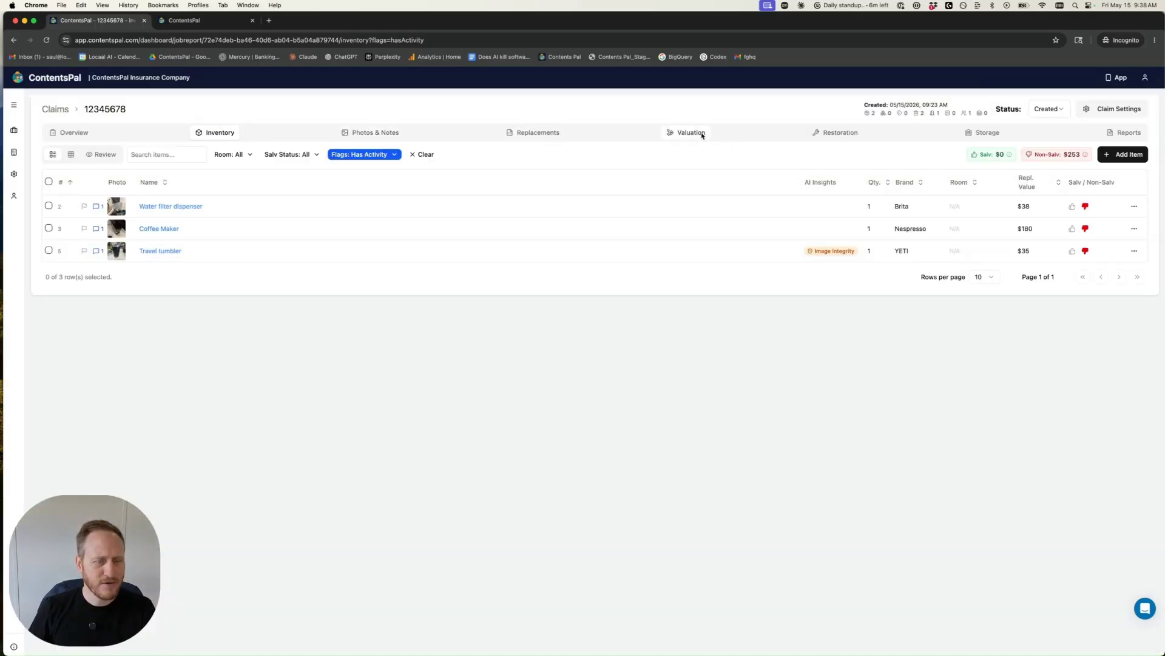